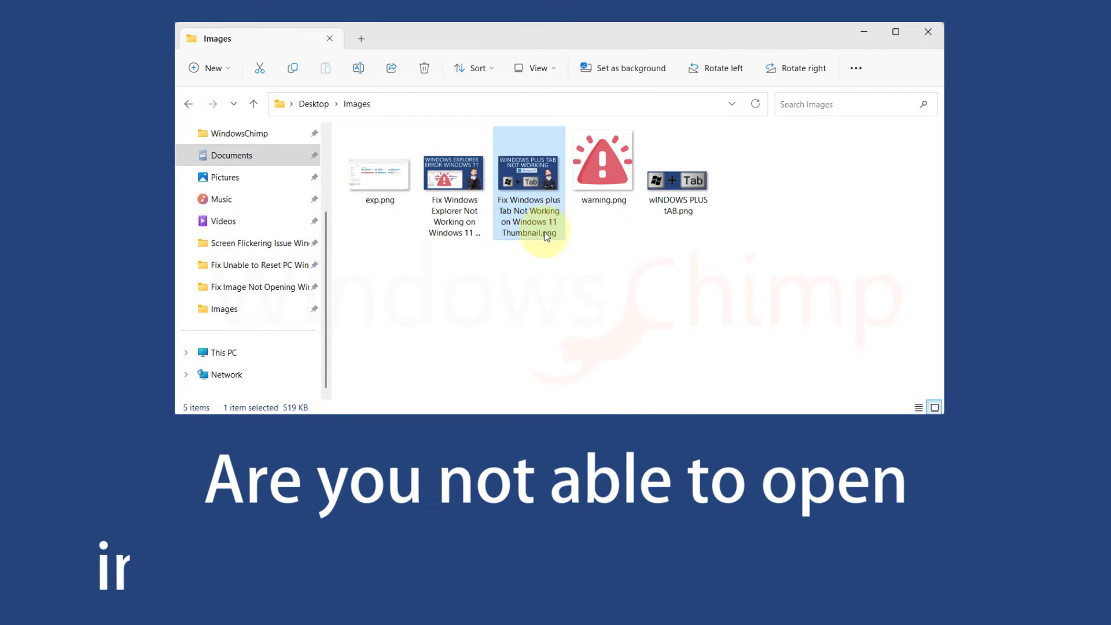
# - Select the Windows Explorer error thumbnail and then exp.png in the Images folder
pyautogui.click(464, 209)
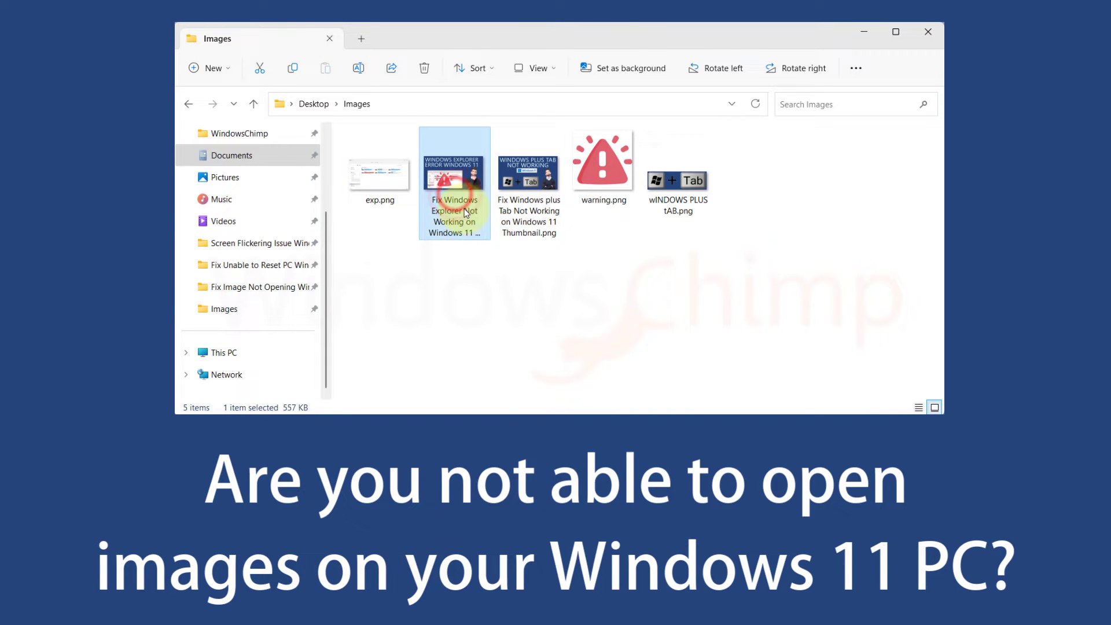
pyautogui.click(387, 191)
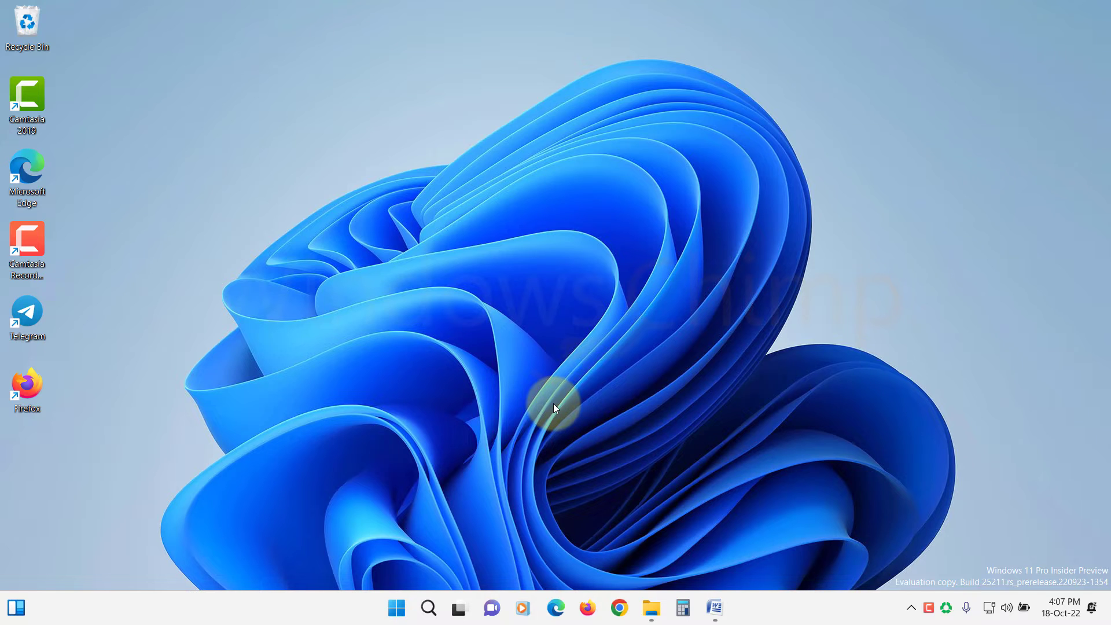
# - In Settings > Apps > Default apps, search 'photos' and open the file types Photos handles
pyautogui.click(403, 607)
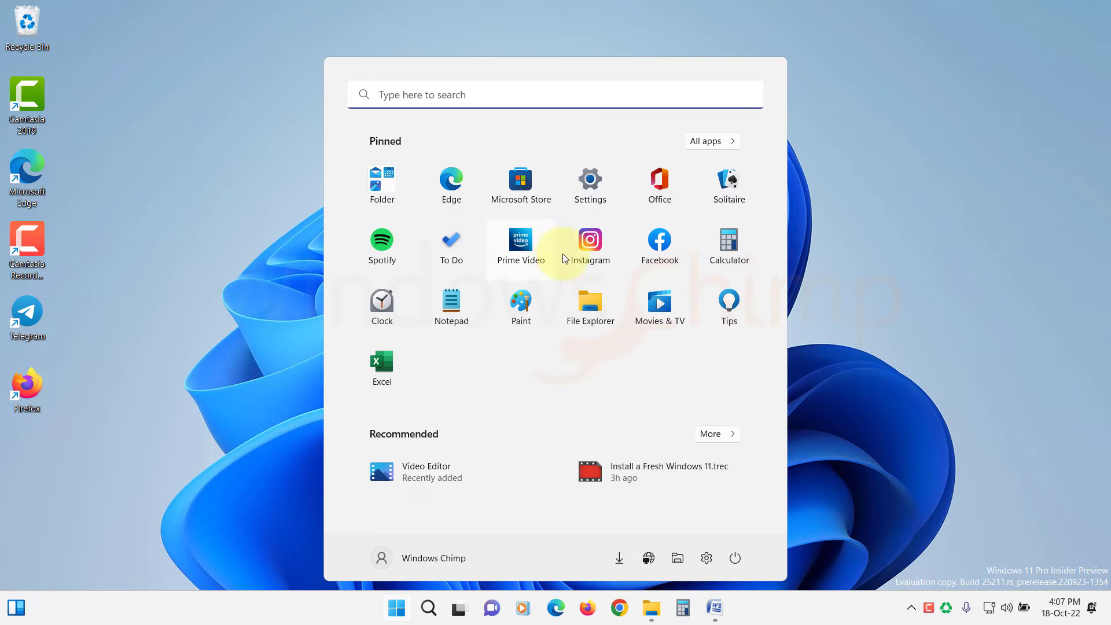
pyautogui.click(593, 199)
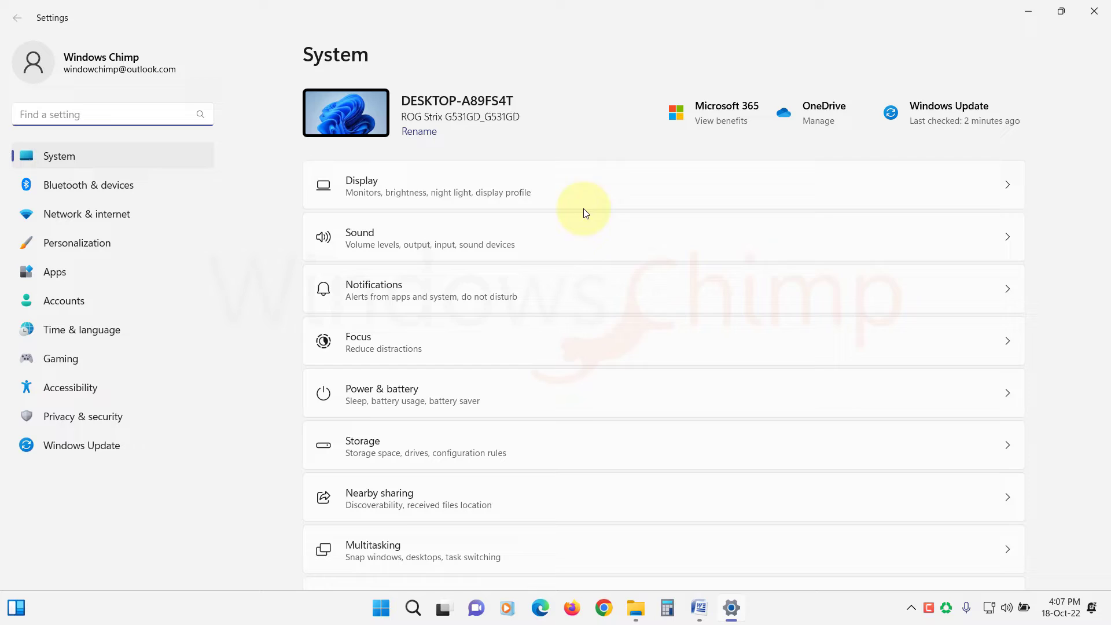
pyautogui.click(86, 278)
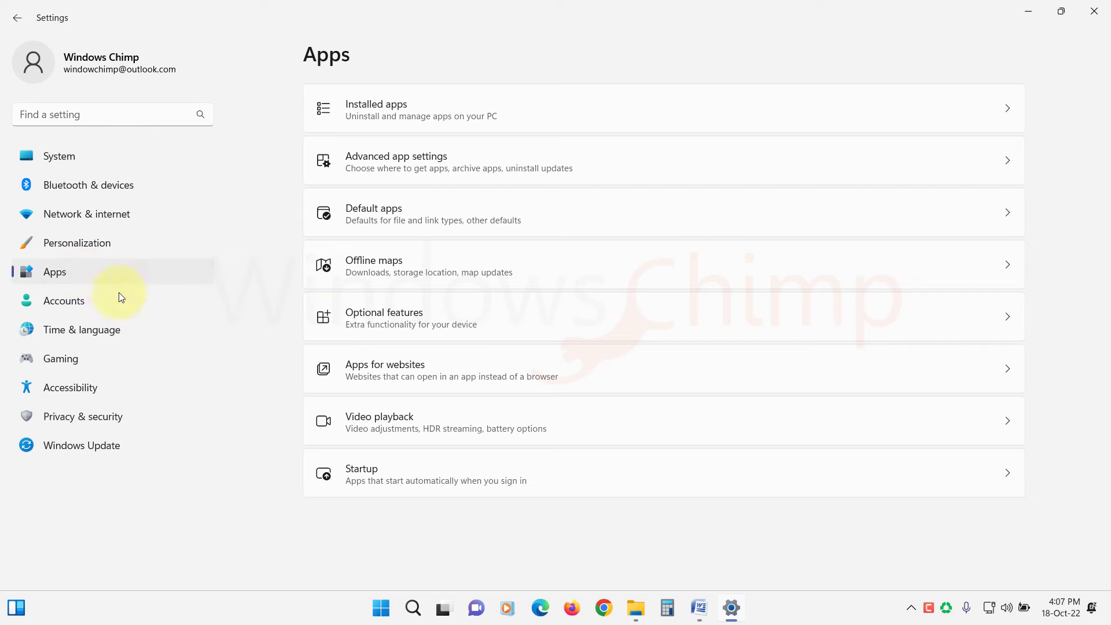
pyautogui.click(387, 223)
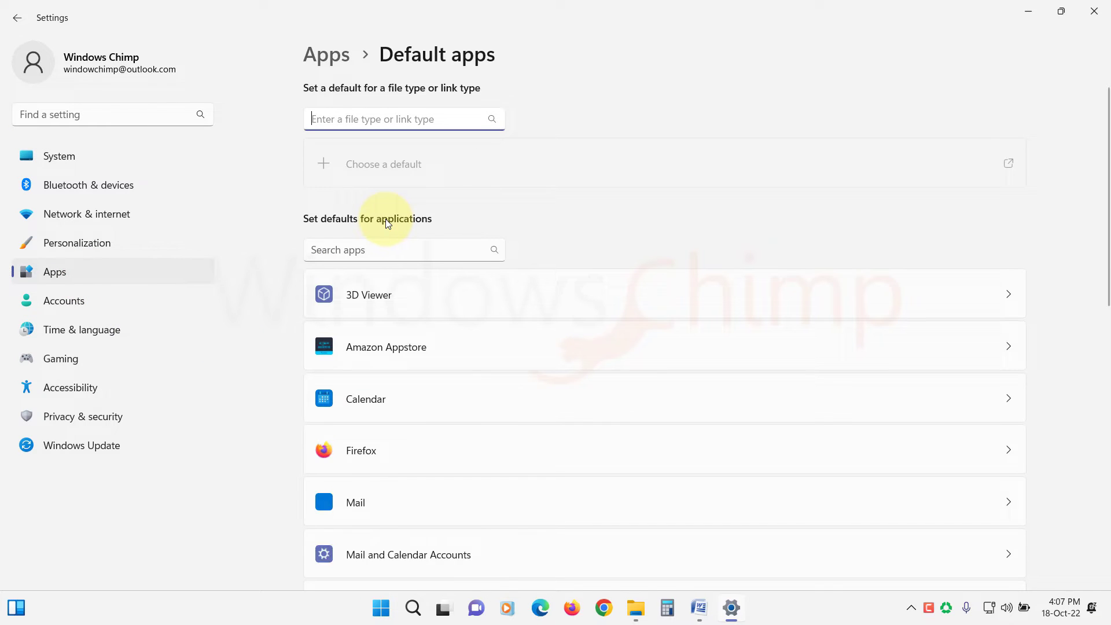
pyautogui.click(382, 250)
pyautogui.write('photos')
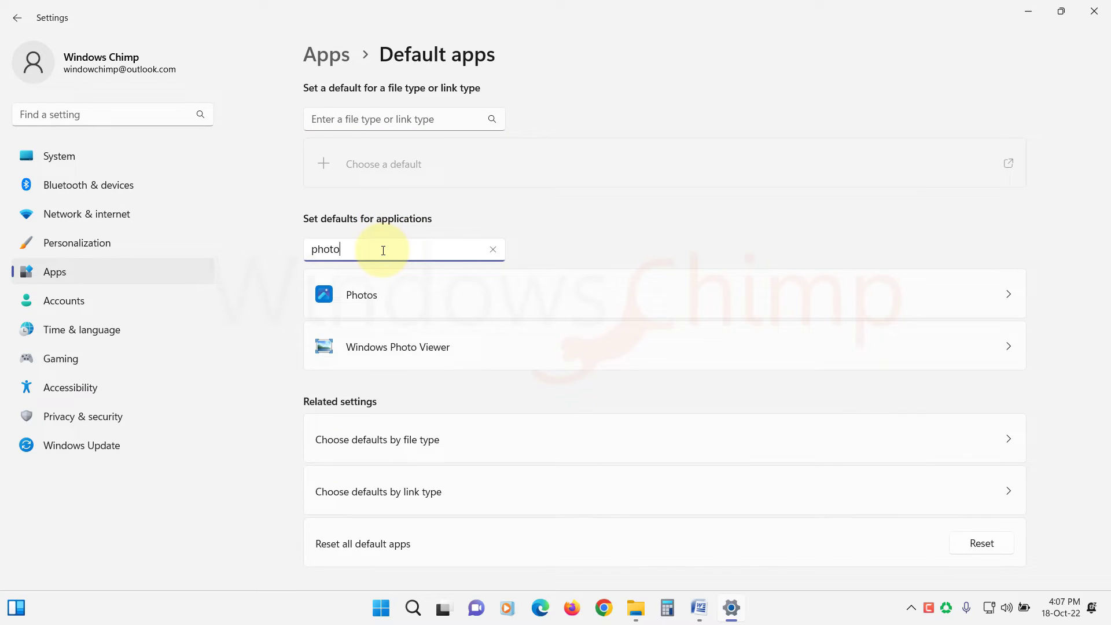
pyautogui.click(429, 297)
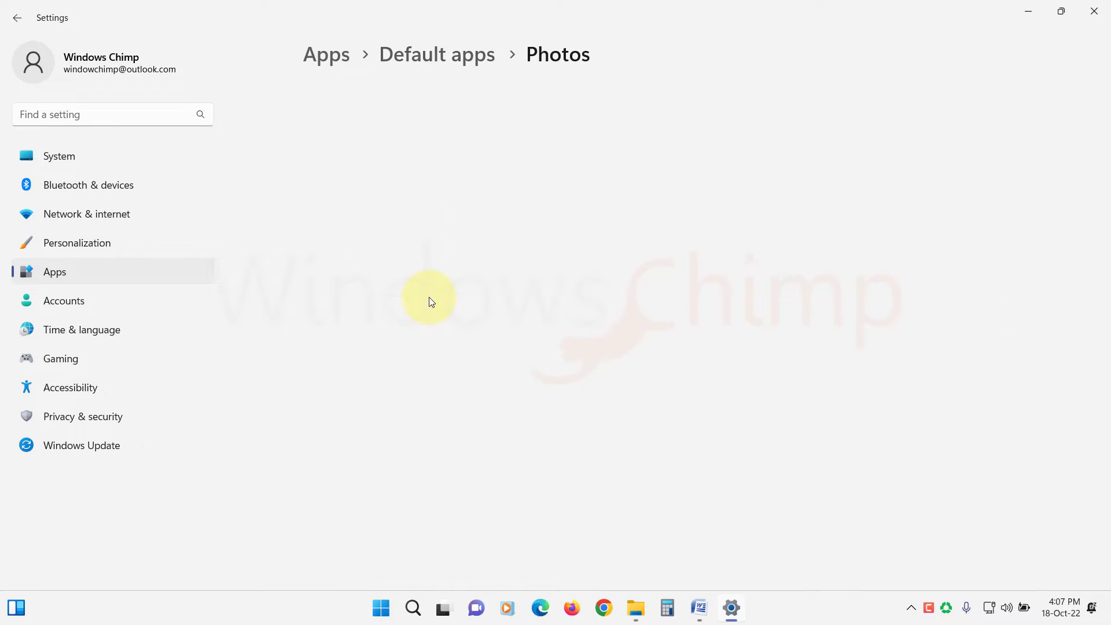
# - Set Microsoft Office Picture Manager as the default app for .jpeg and .jpg
pyautogui.scroll(-15, 429, 296)
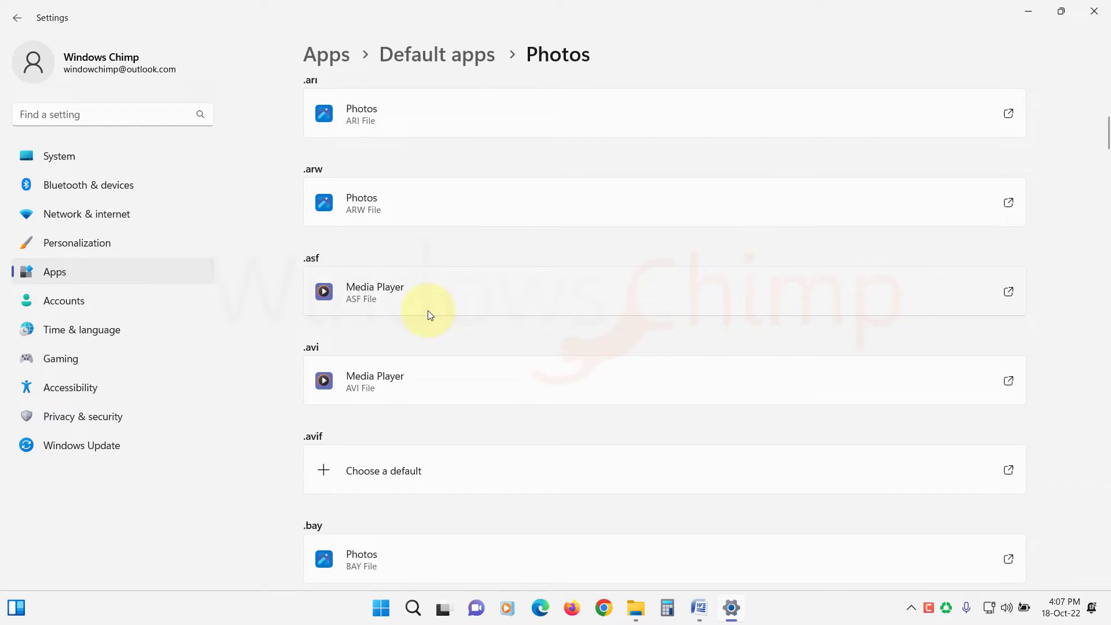
pyautogui.scroll(-10, 429, 312)
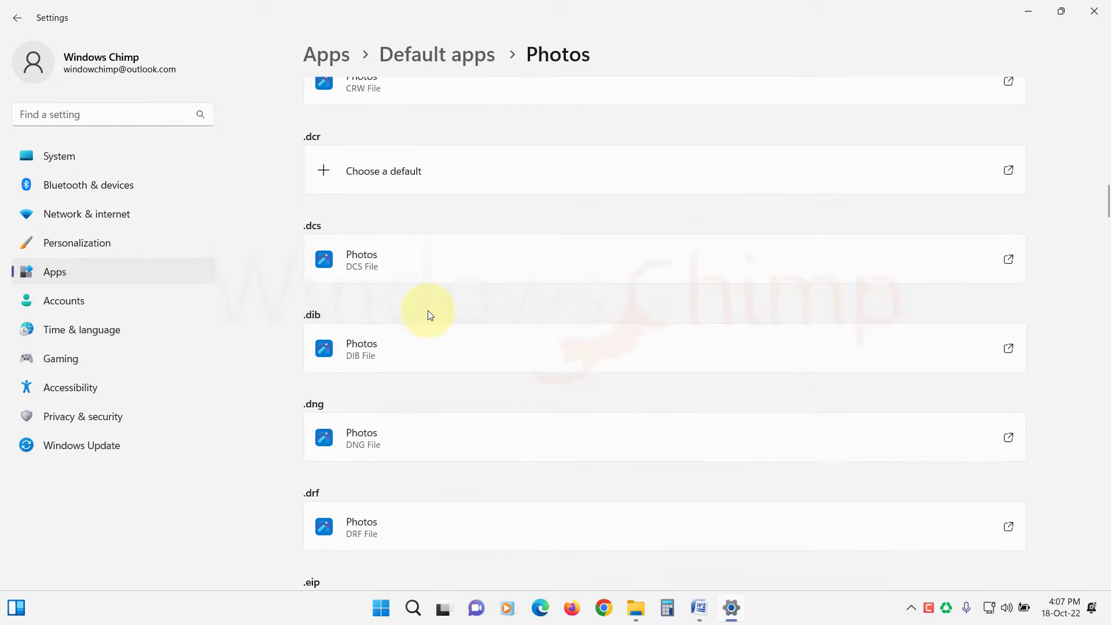
pyautogui.scroll(-10, 428, 314)
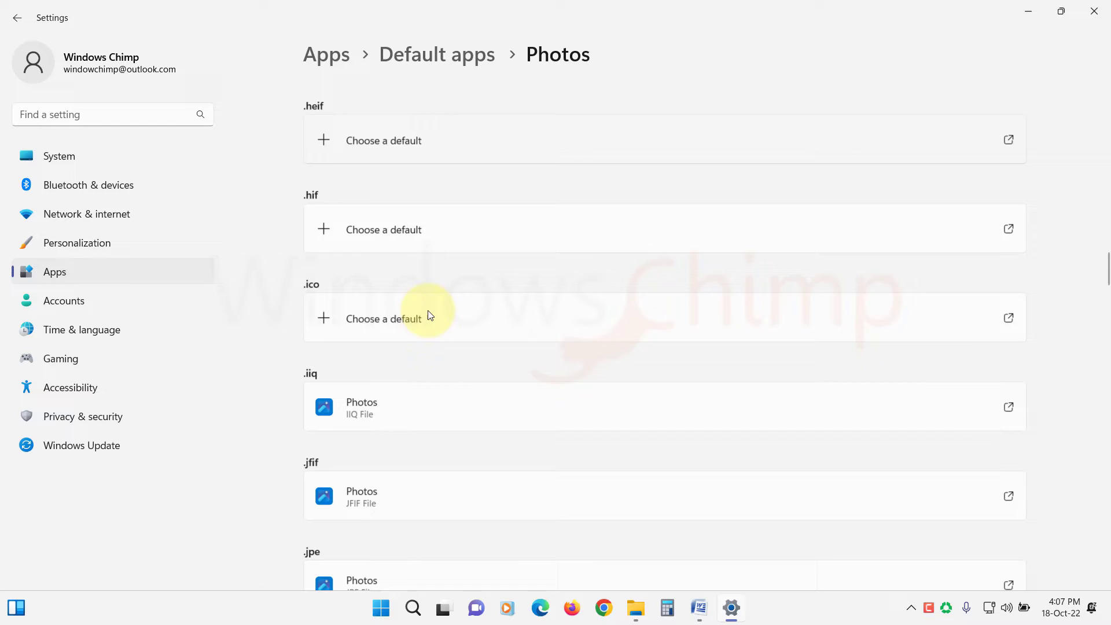
pyautogui.scroll(-2, 428, 315)
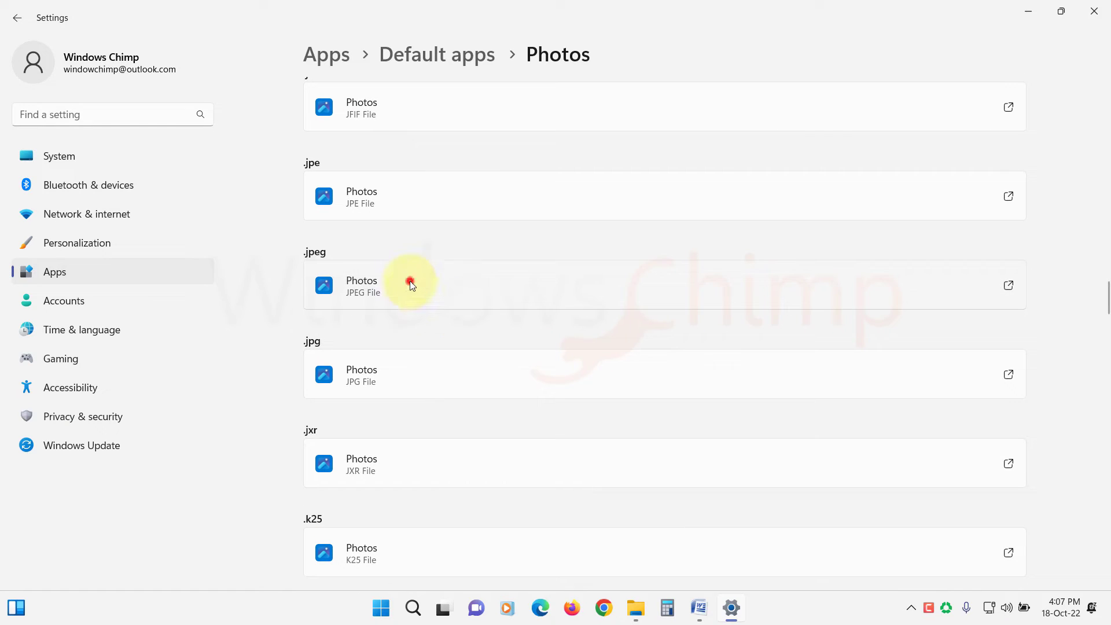
pyautogui.click(413, 295)
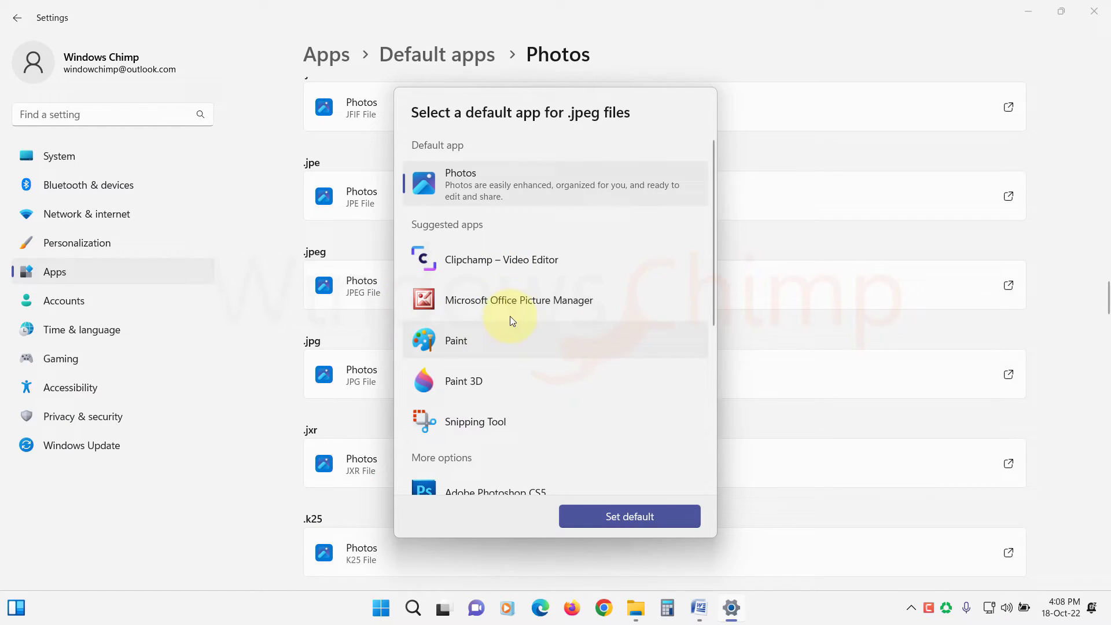
pyautogui.click(513, 300)
pyautogui.click(637, 519)
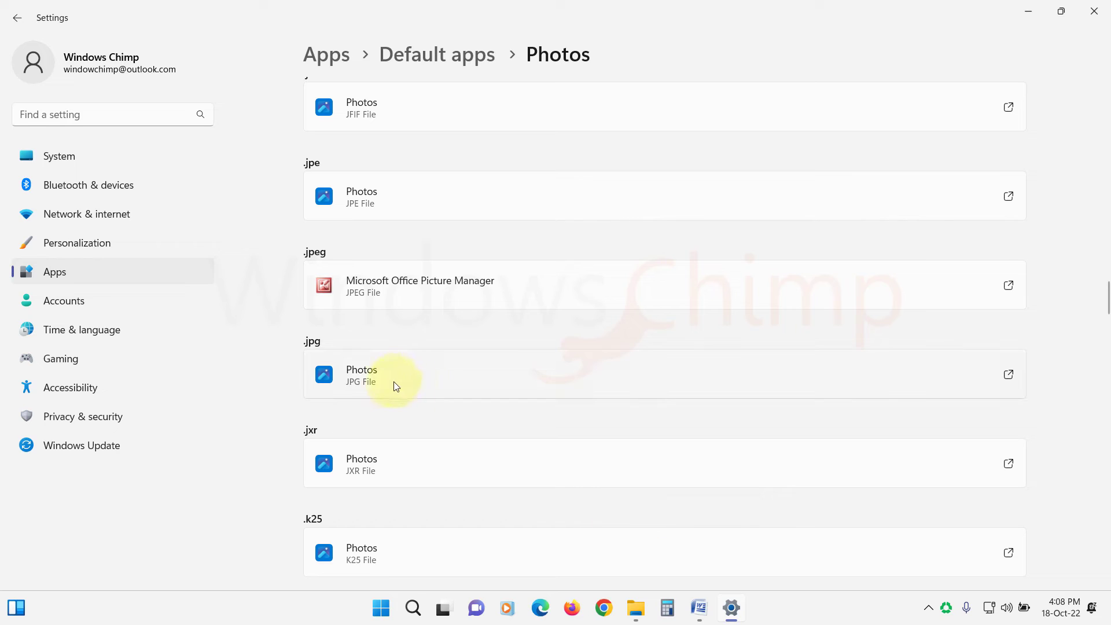
pyautogui.click(418, 380)
pyautogui.click(480, 298)
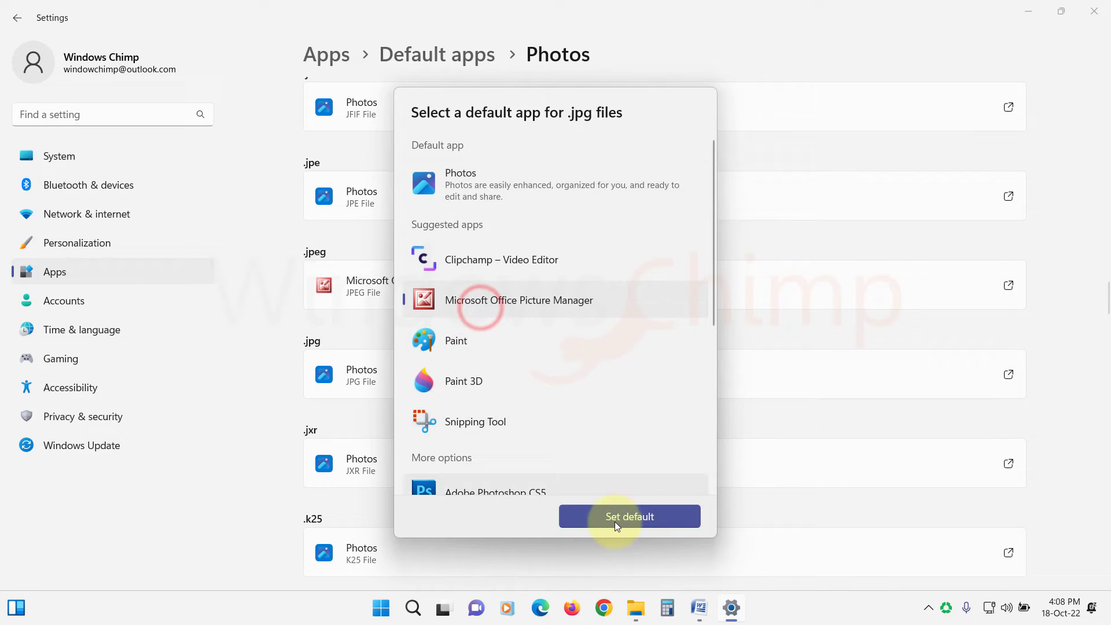
pyautogui.click(628, 515)
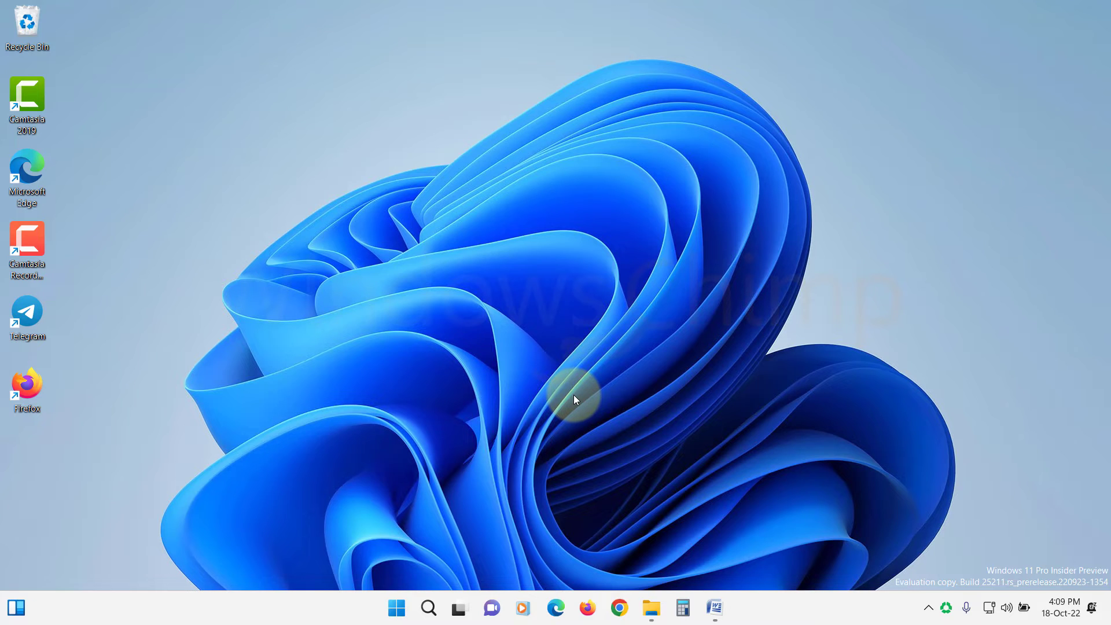
# - Restart the Windows Explorer process from Task Manager's Processes list
pyautogui.rightClick(398, 614)
pyautogui.click(393, 433)
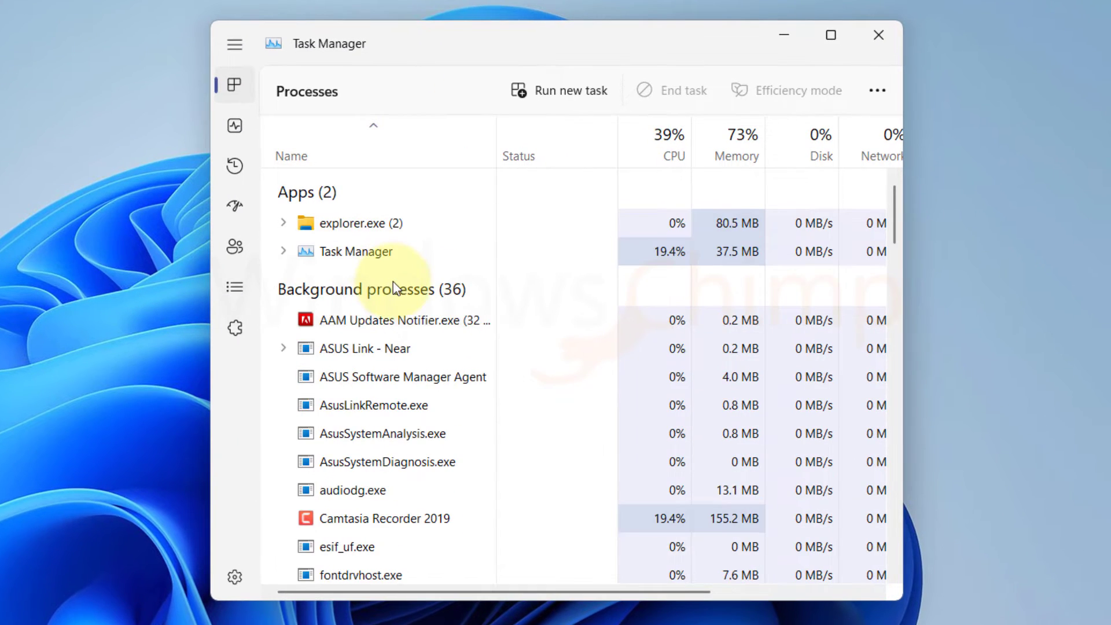
pyautogui.click(385, 369)
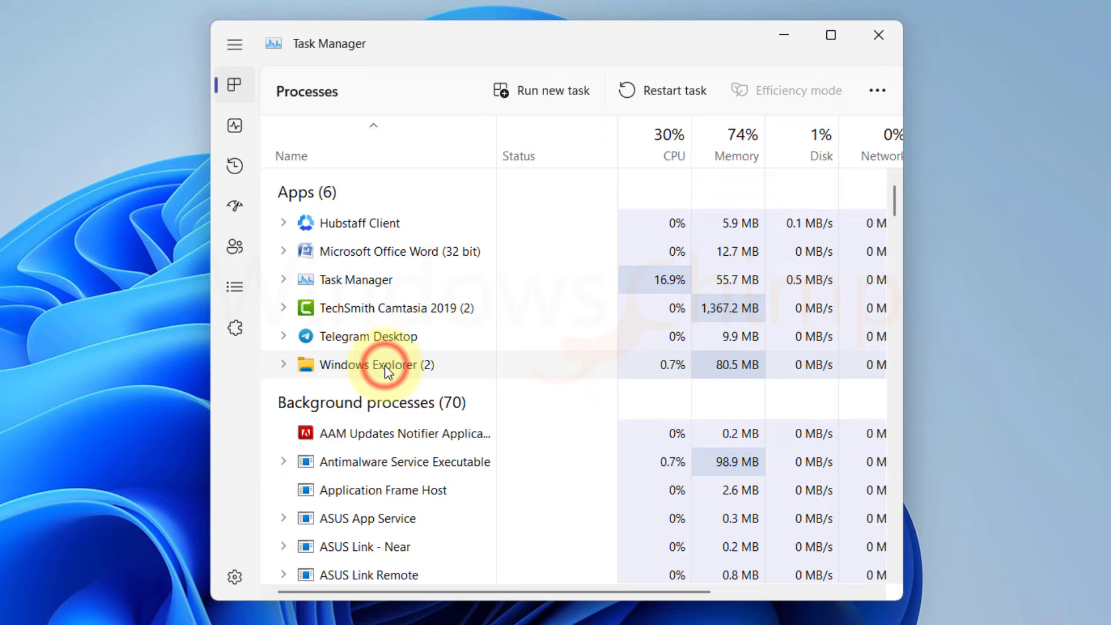
pyautogui.rightClick(383, 370)
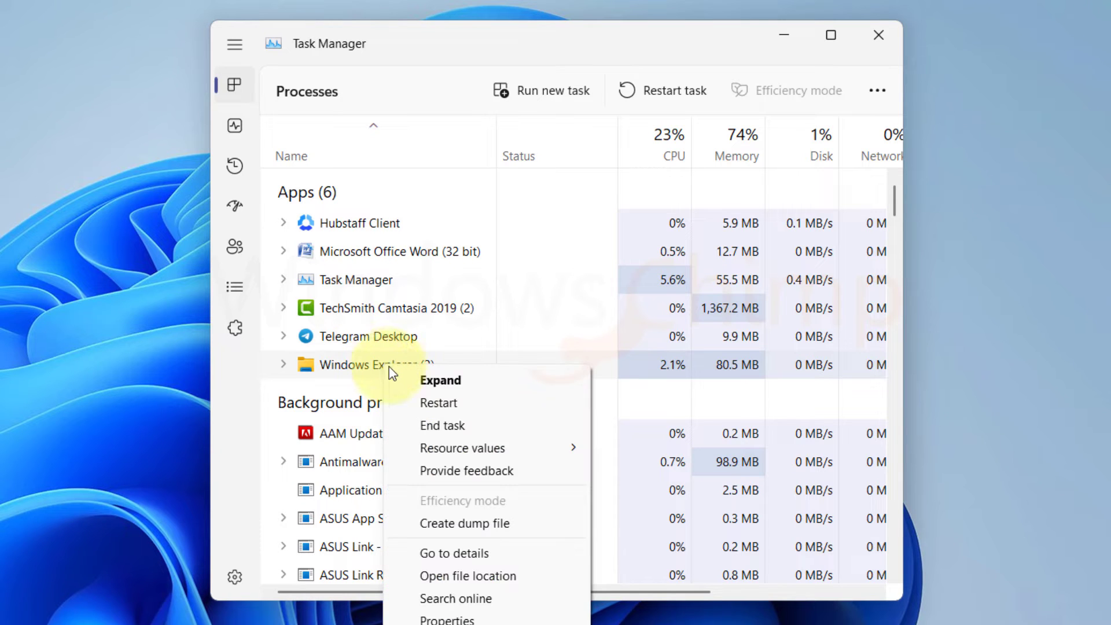
pyautogui.click(434, 403)
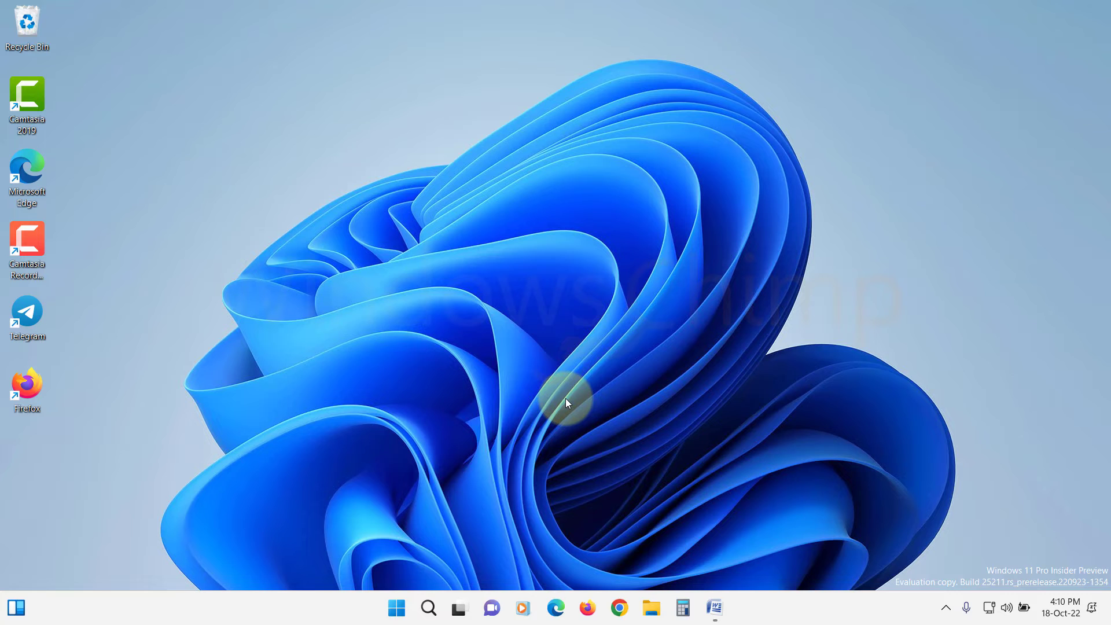
# - Launch Command Prompt as administrator and run sfc /scannow
pyautogui.click(397, 610)
pyautogui.write('command prompt')
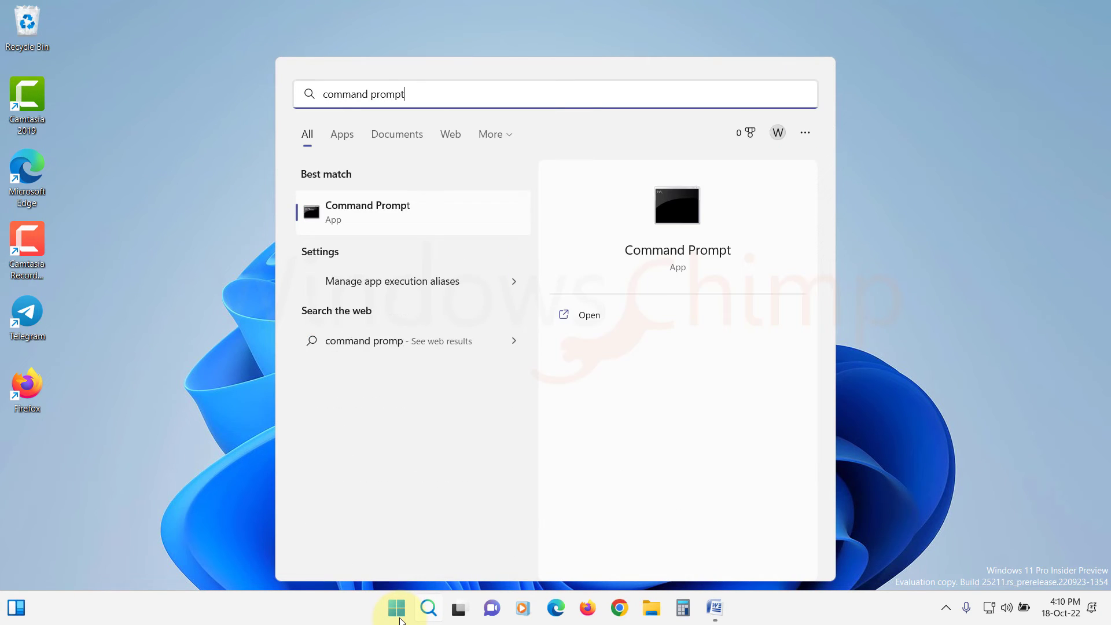
pyautogui.click(388, 224)
pyautogui.rightClick(387, 223)
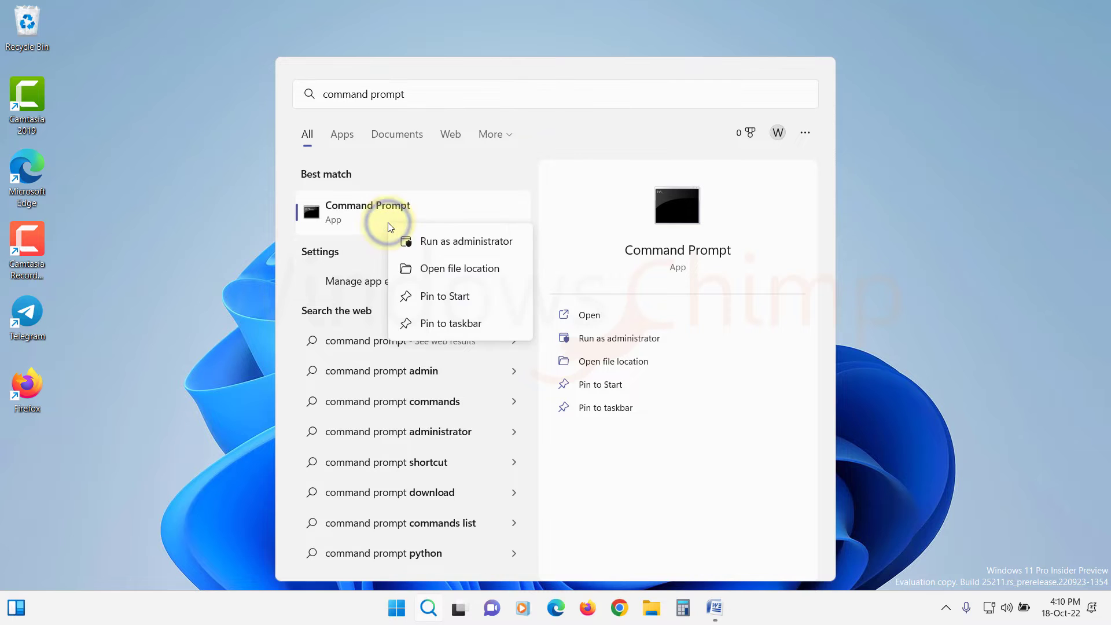
pyautogui.click(420, 242)
pyautogui.click(482, 419)
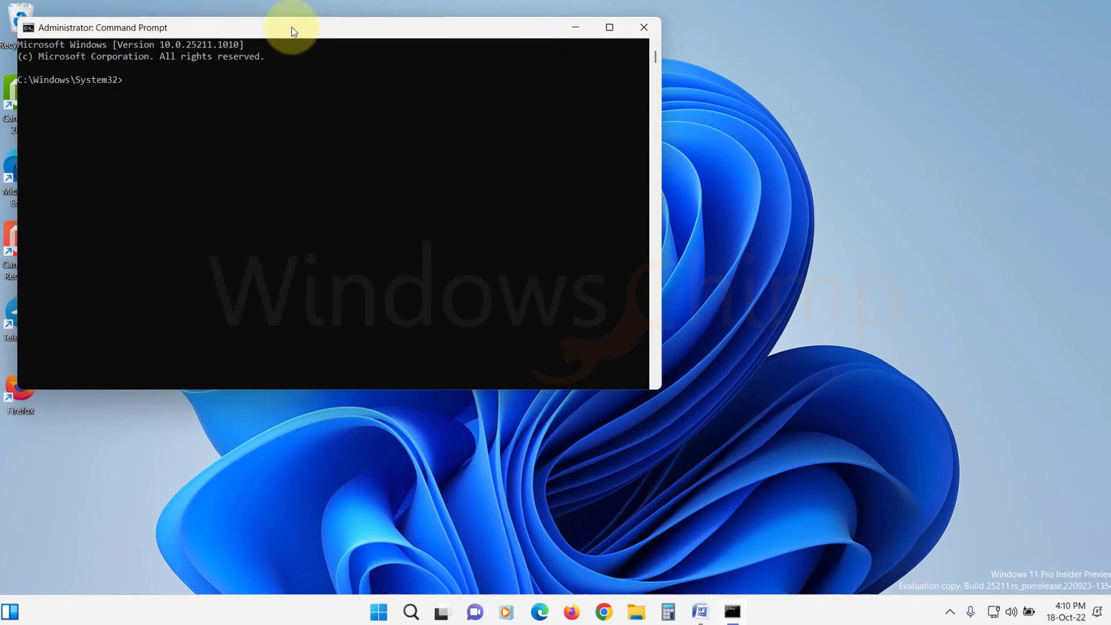
pyautogui.write('sfc')
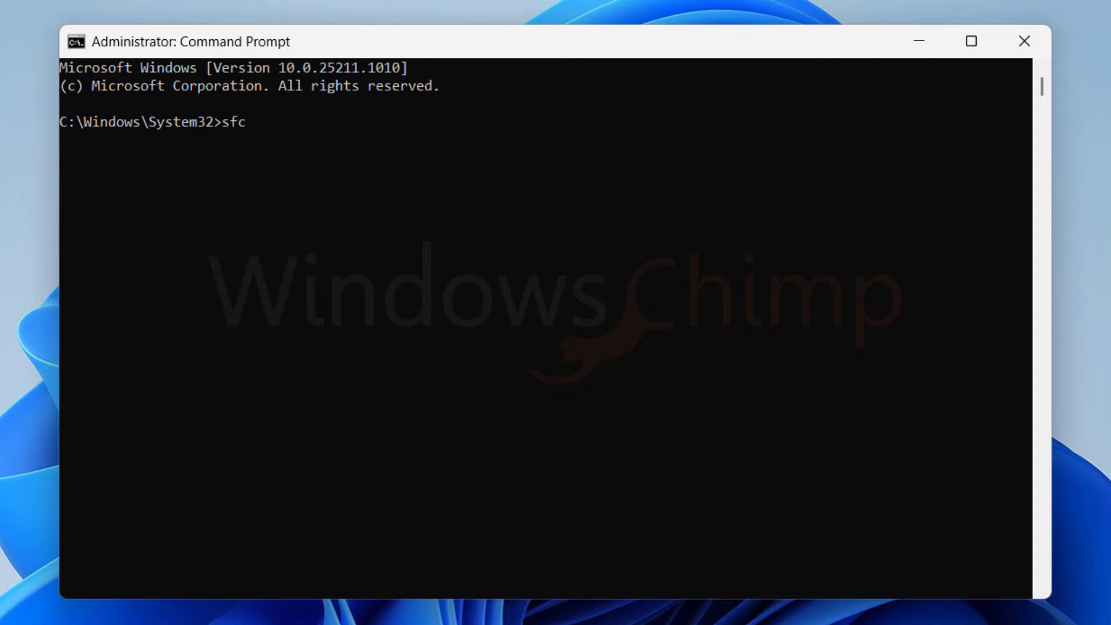
pyautogui.write(' /scannow')
pyautogui.press('Return')
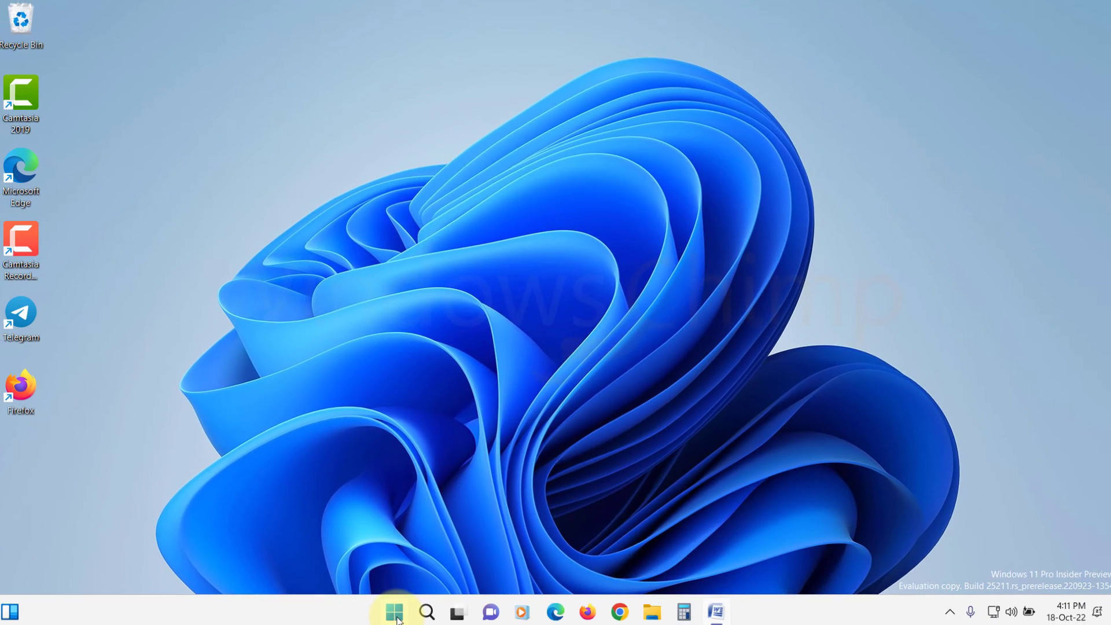
# - Open the Start menu's power options, dismiss them, and reopen Start
pyautogui.click(397, 606)
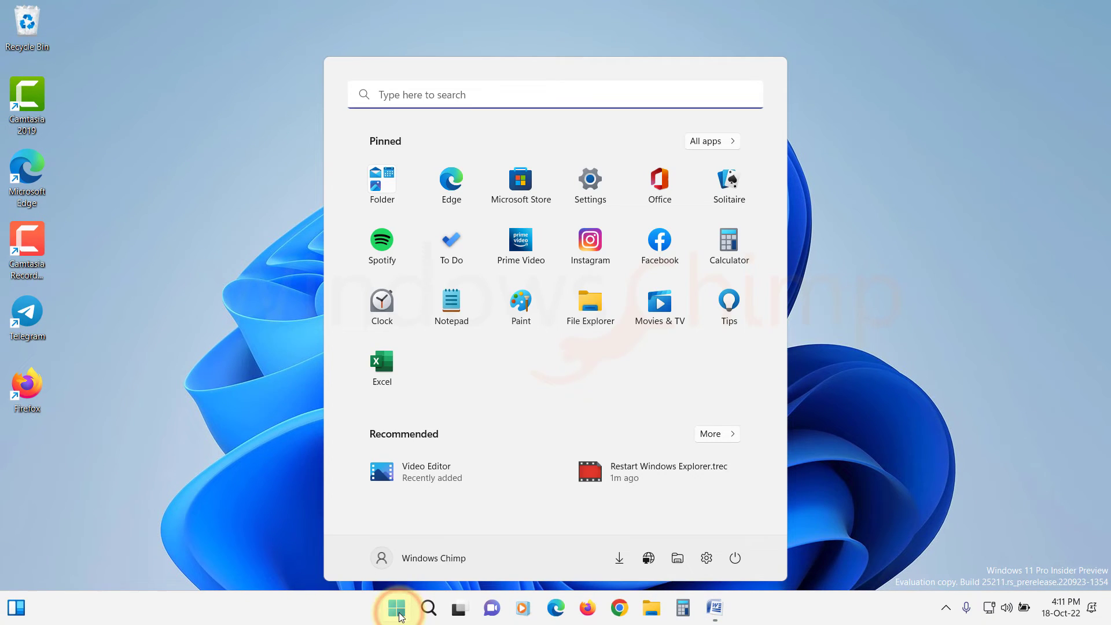
pyautogui.click(735, 558)
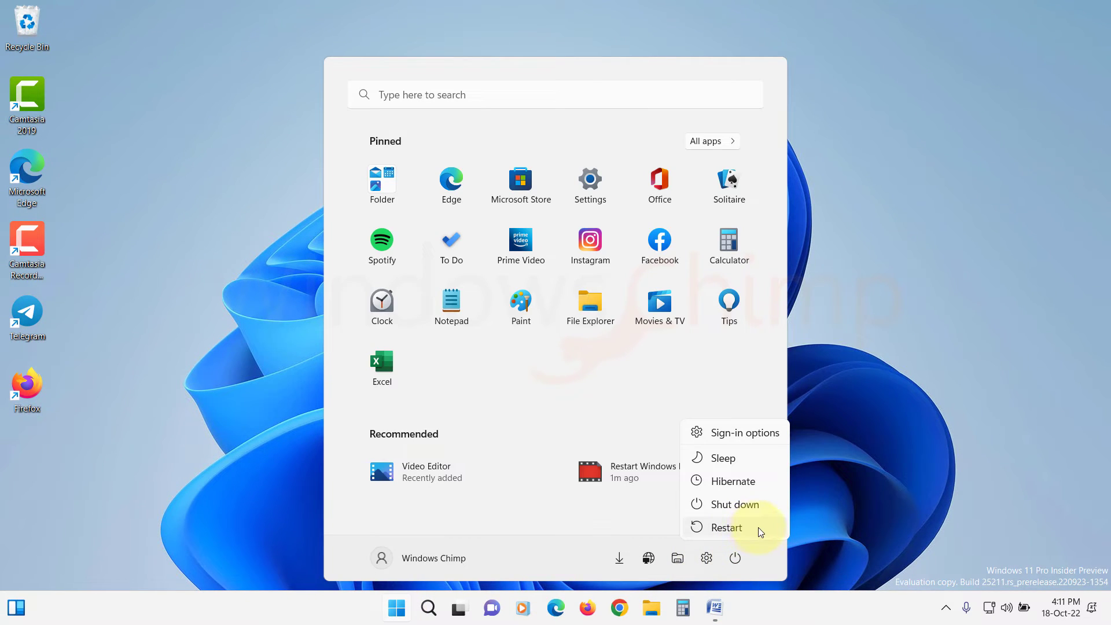
pyautogui.click(821, 484)
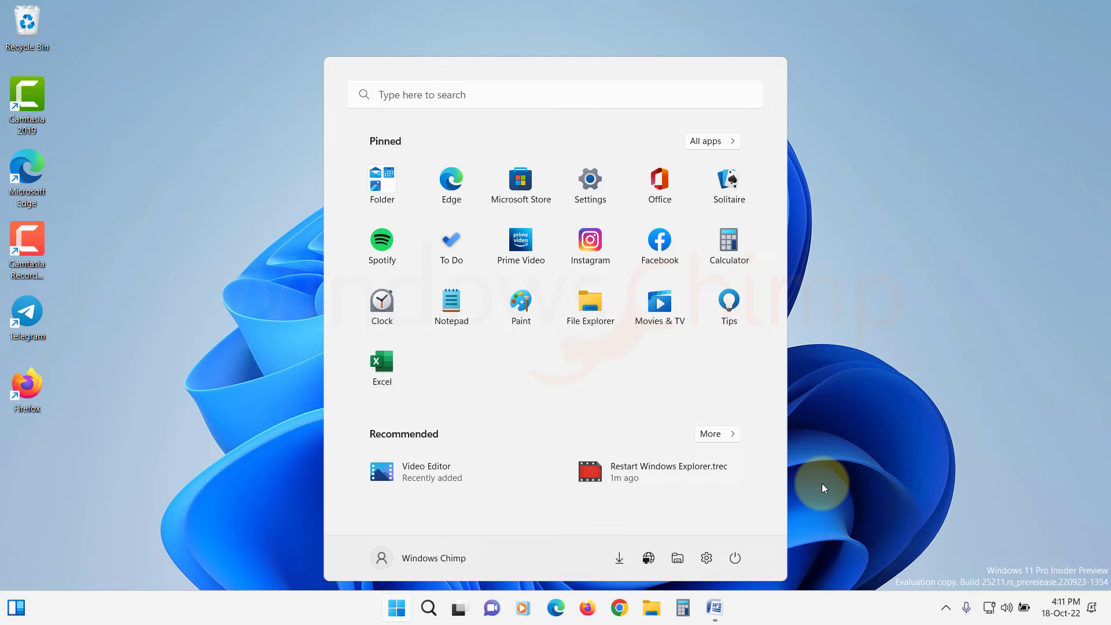
pyautogui.click(821, 484)
pyautogui.click(394, 613)
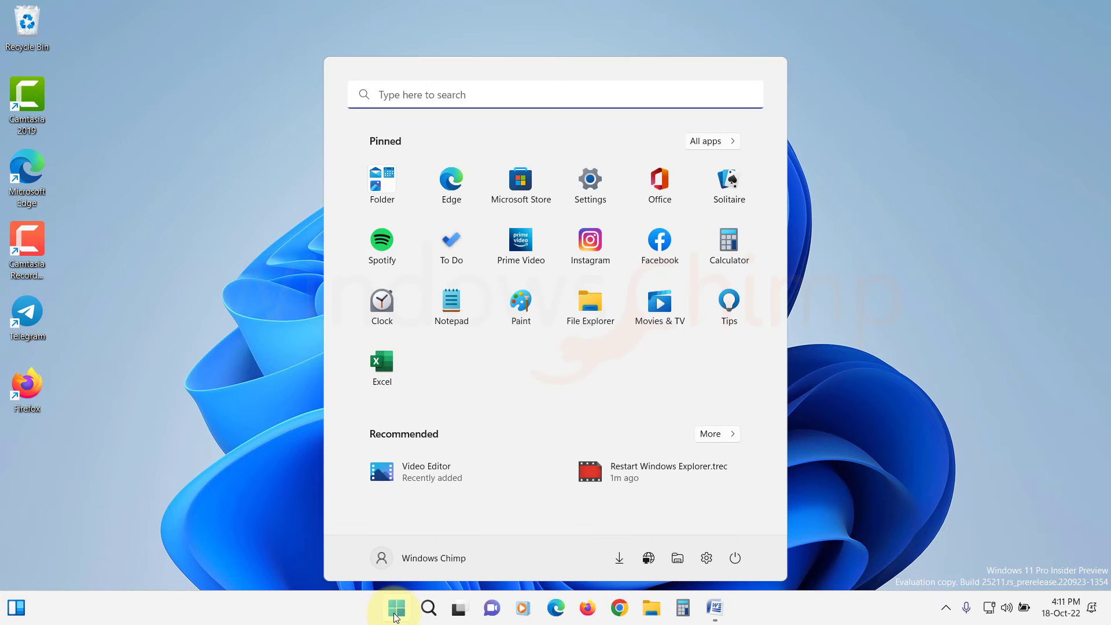
# - Search cmd, open an administrator Command Prompt and run dism /online /cleanup-image /restorehealth
pyautogui.write('cmd')
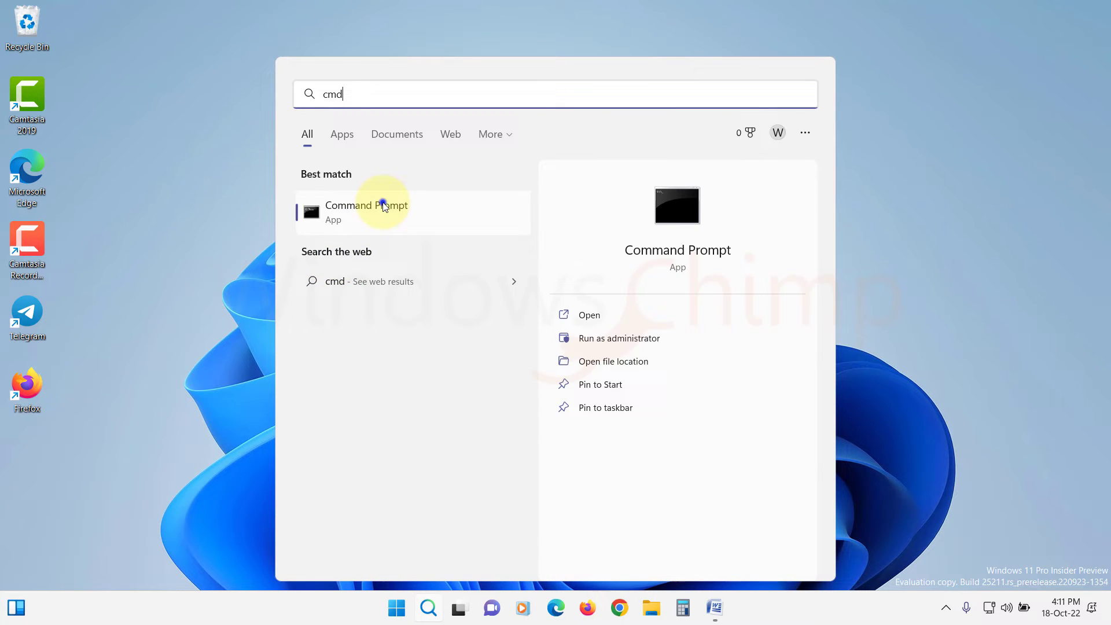
pyautogui.rightClick(383, 206)
pyautogui.click(422, 218)
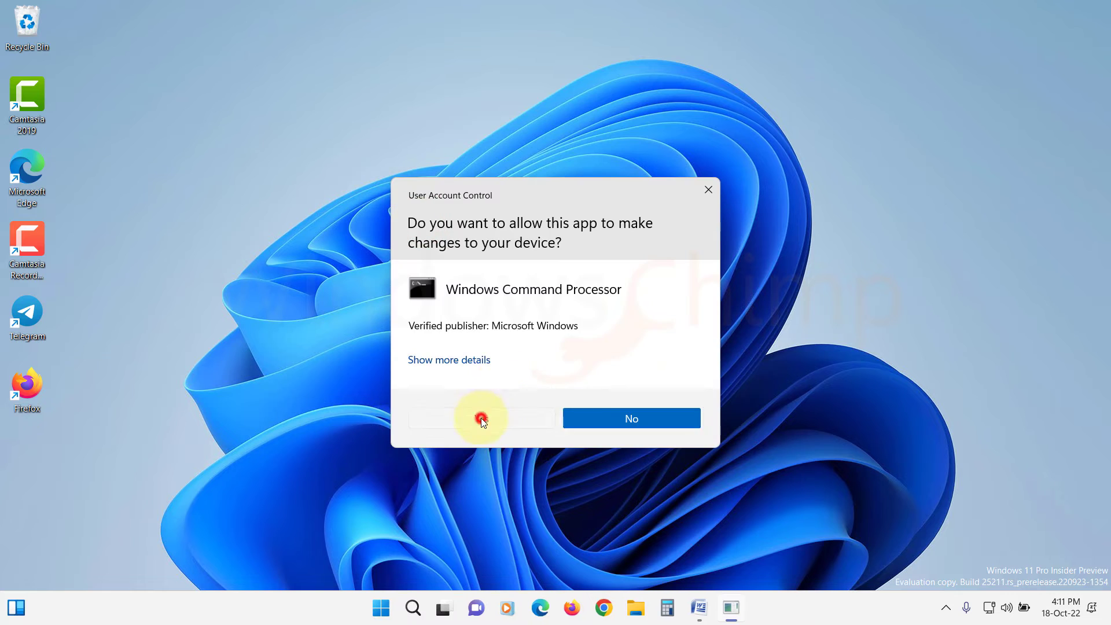
pyautogui.click(480, 417)
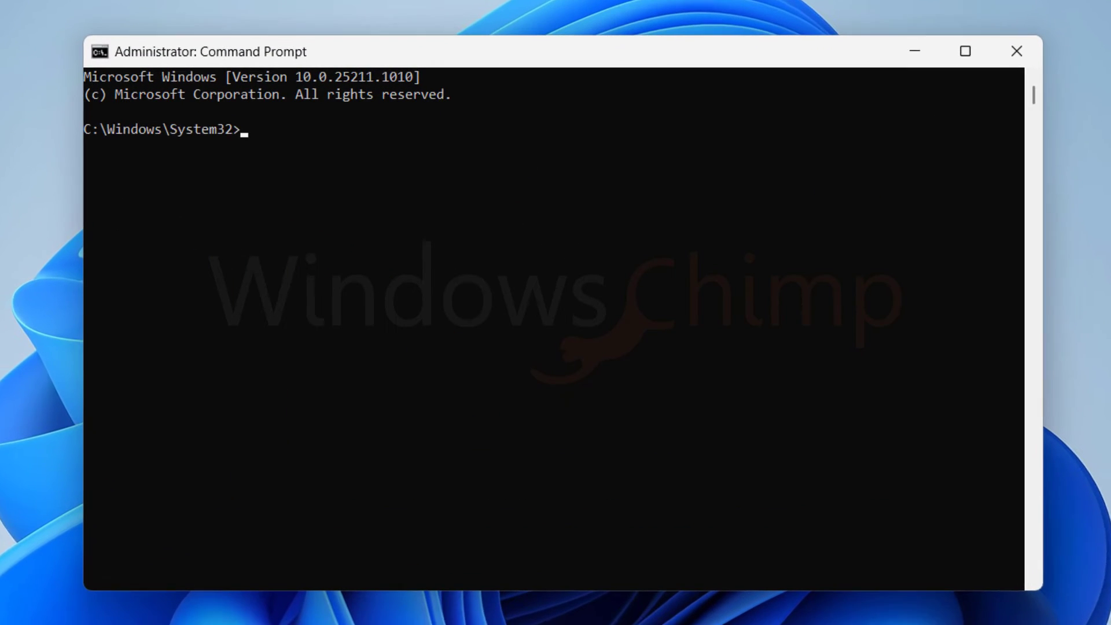
pyautogui.write('dism')
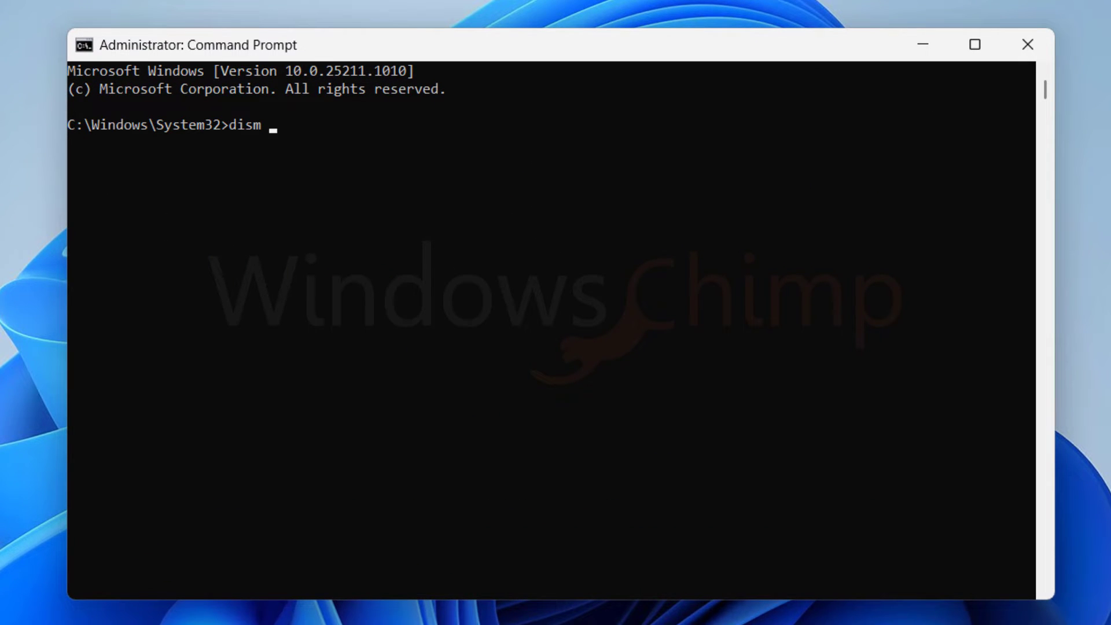
pyautogui.write(' /online /clean')
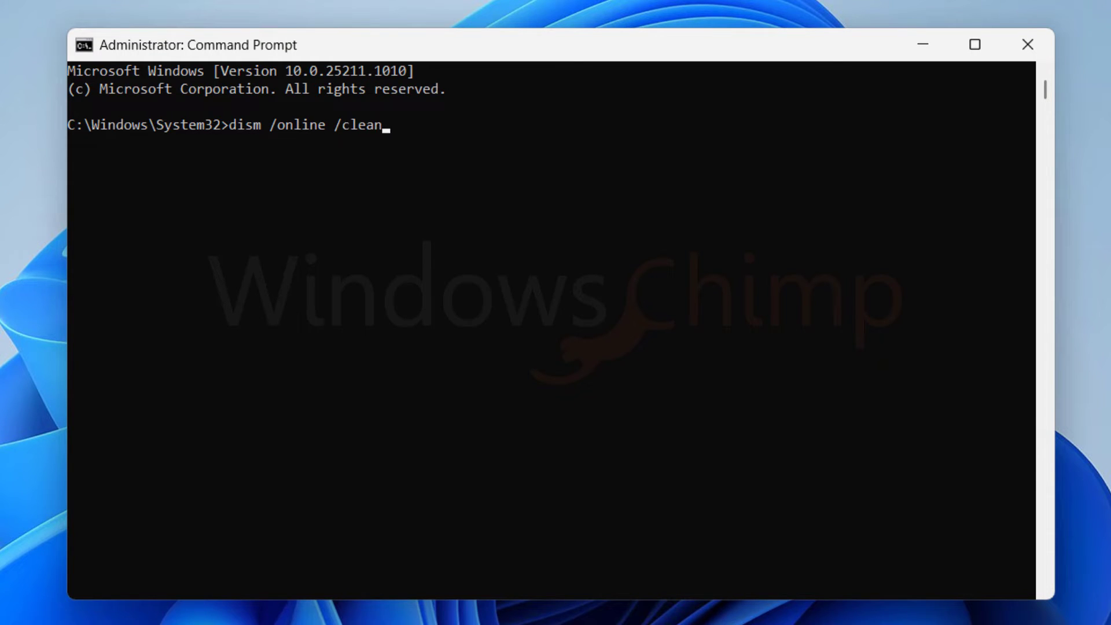
pyautogui.write('up-image /restorehealth')
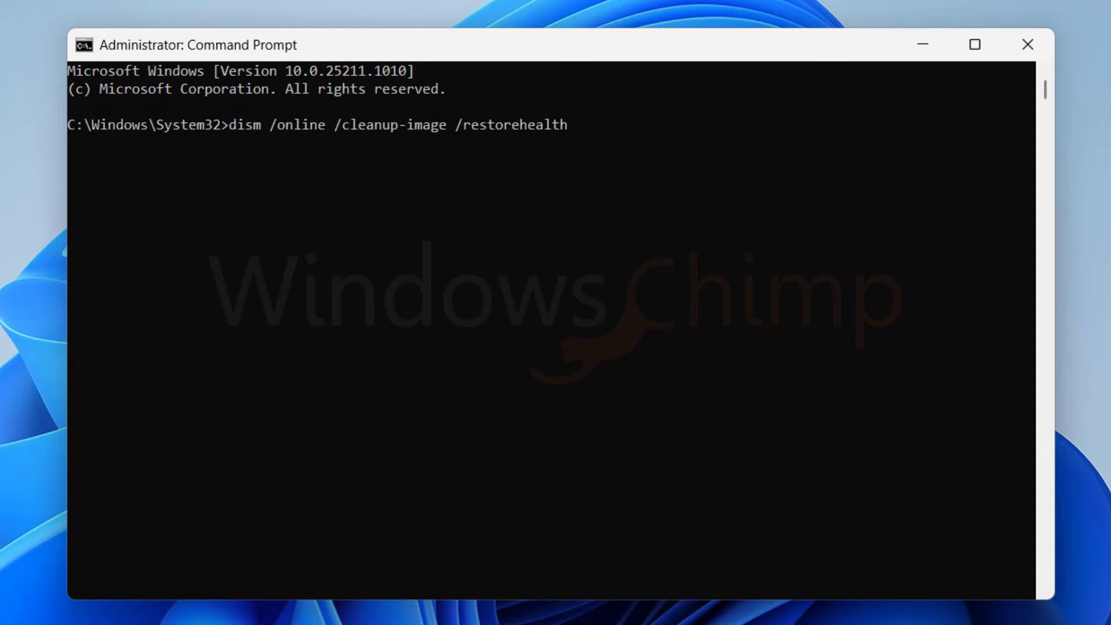
pyautogui.press('Return')
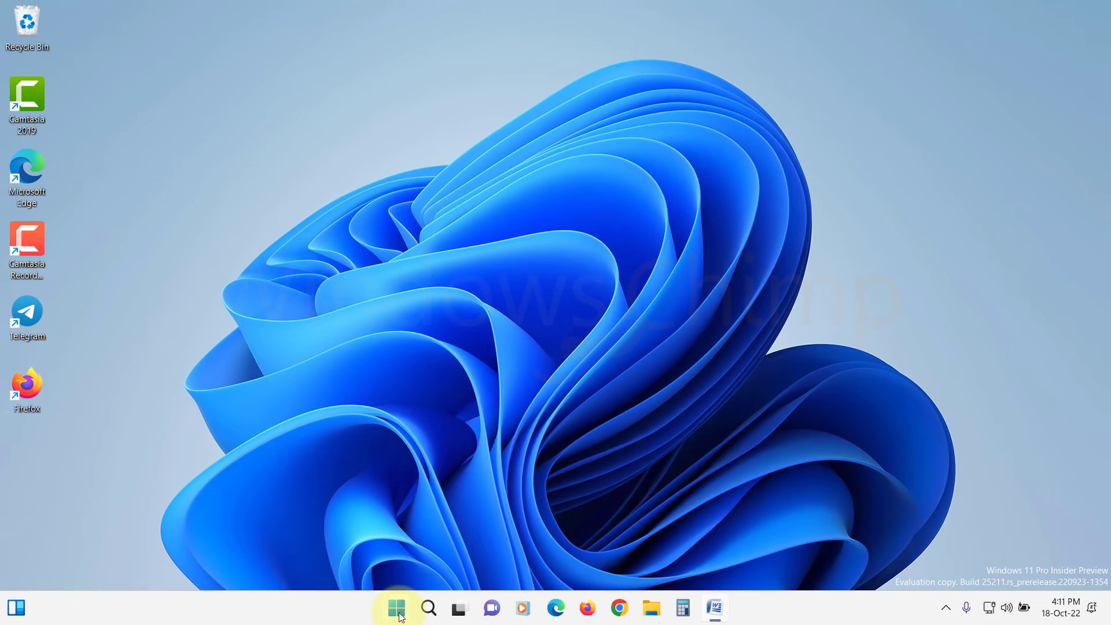
# - Bring up the Start menu power options to restart the PC
pyautogui.click(396, 607)
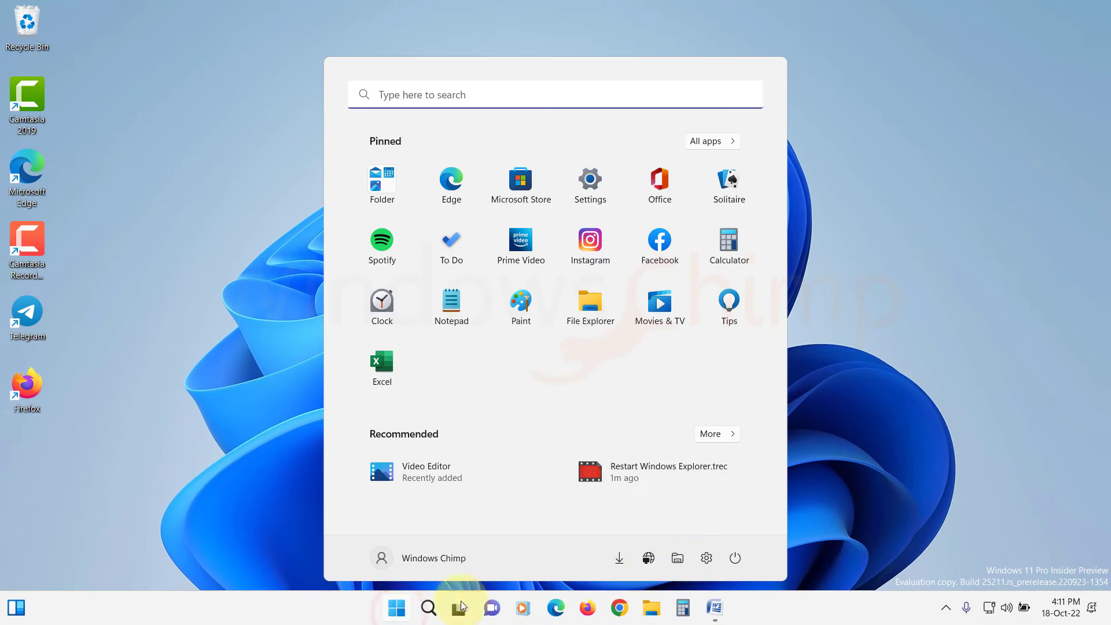
pyautogui.click(735, 559)
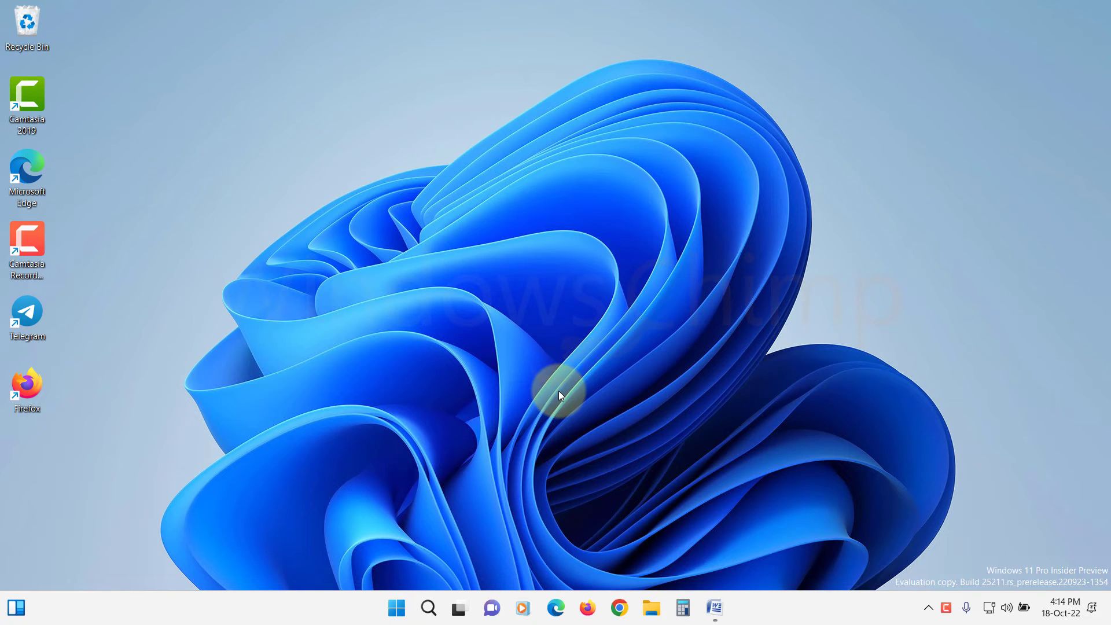
# - In Settings > Apps > Installed apps, search 'photos' and open Microsoft Photos' Advanced options
pyautogui.click(396, 608)
pyautogui.click(586, 216)
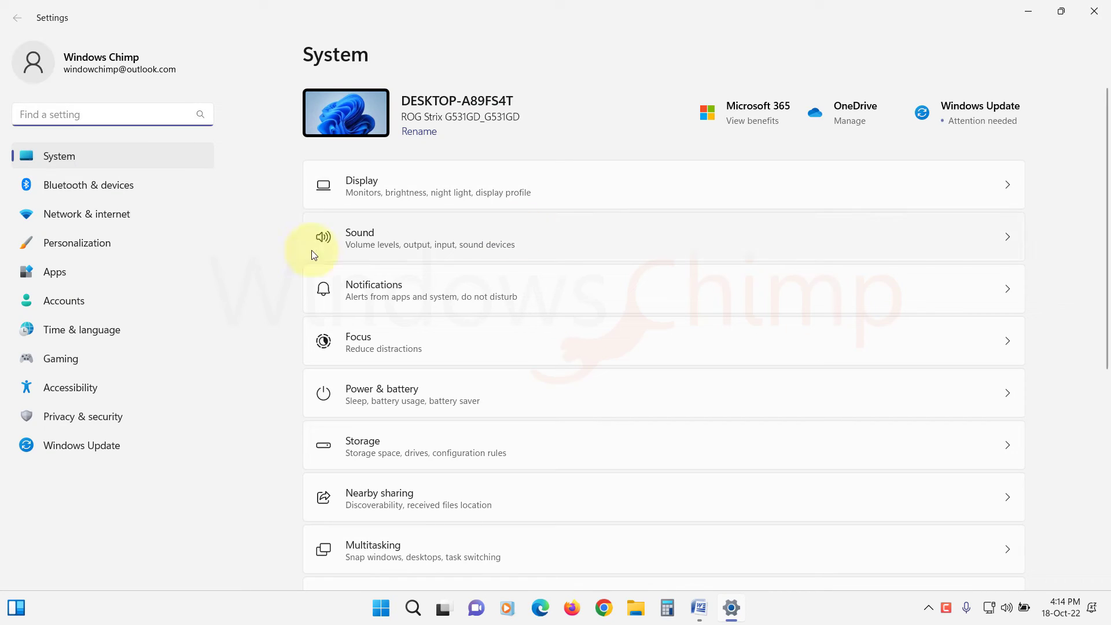
pyautogui.click(95, 276)
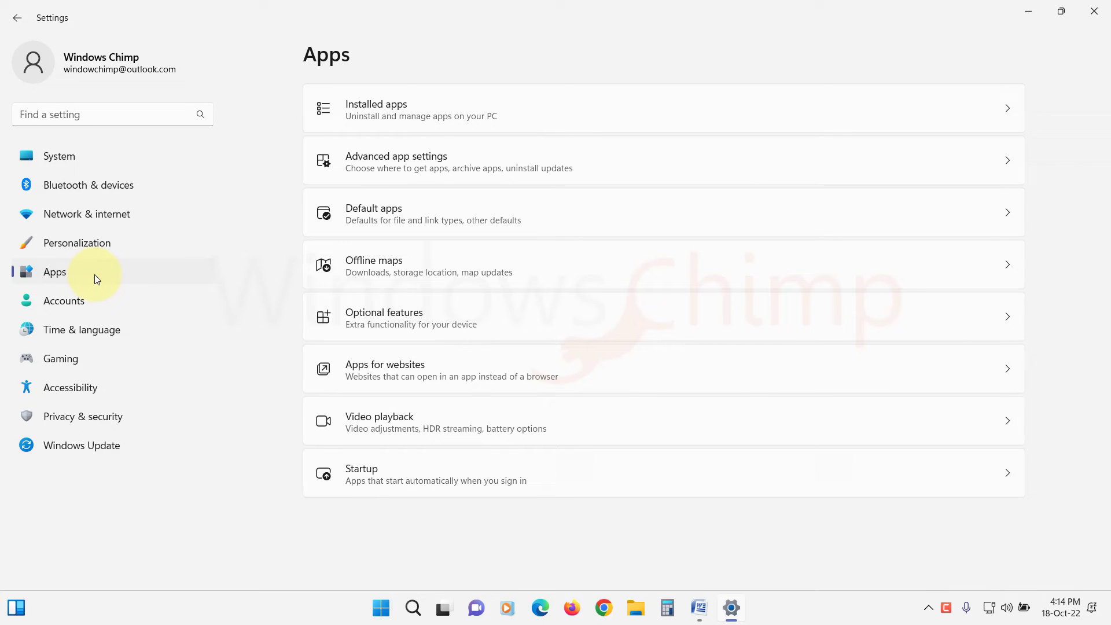
pyautogui.click(428, 120)
pyautogui.click(407, 95)
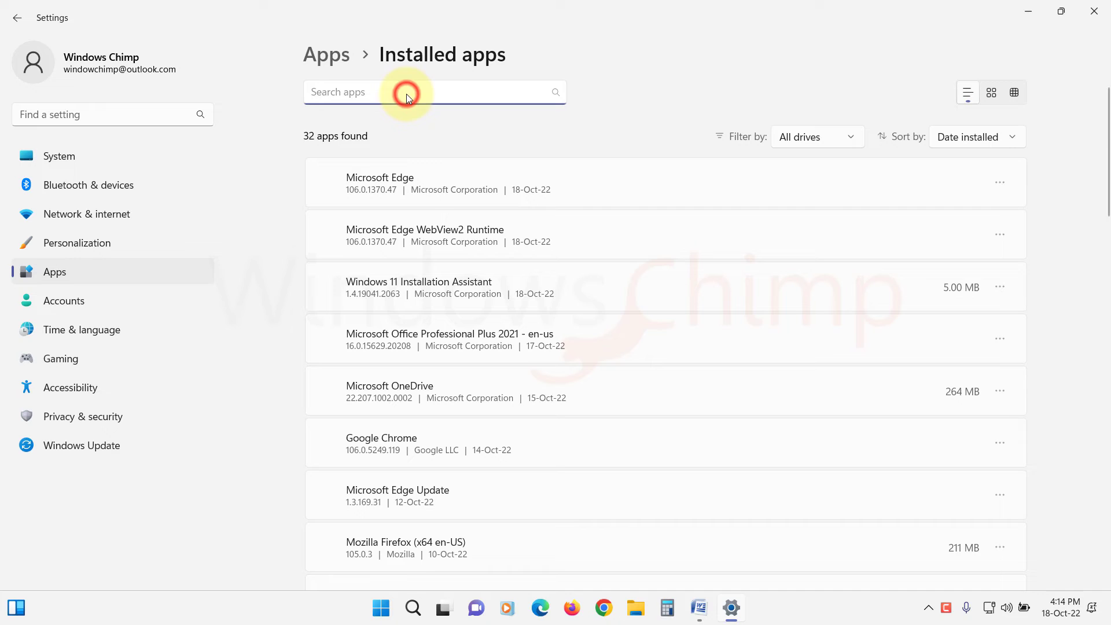
pyautogui.write('photos')
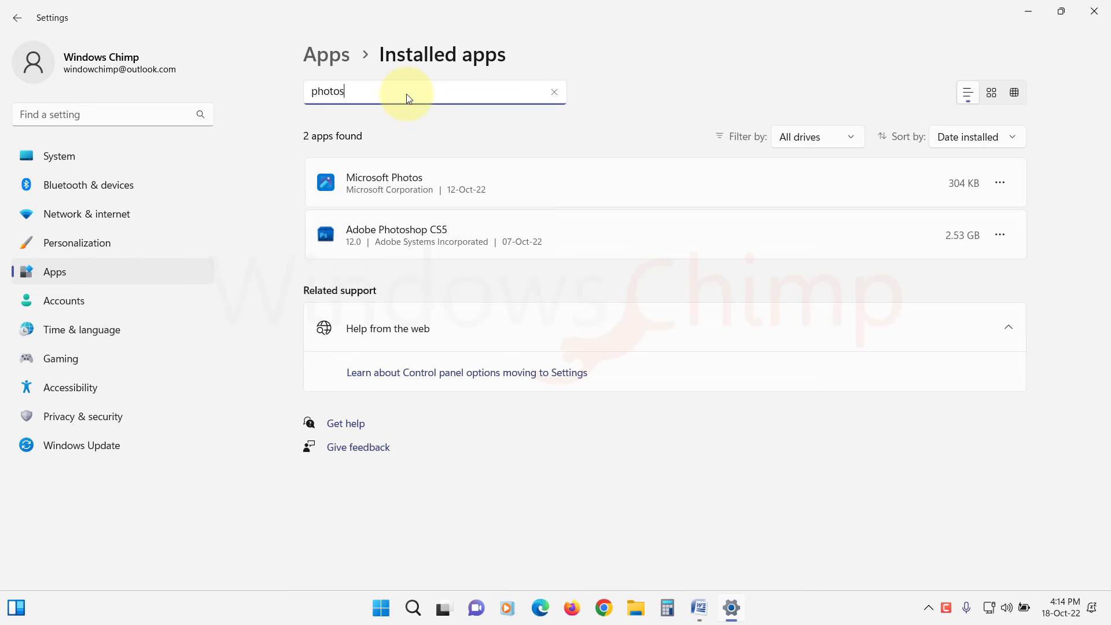
pyautogui.click(998, 189)
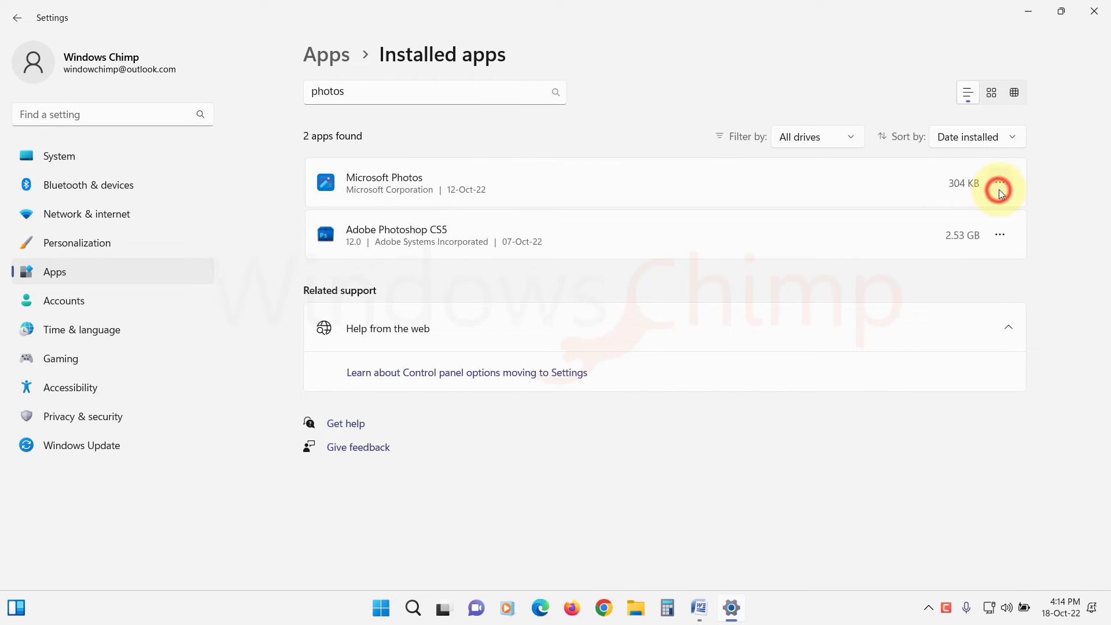
pyautogui.click(895, 217)
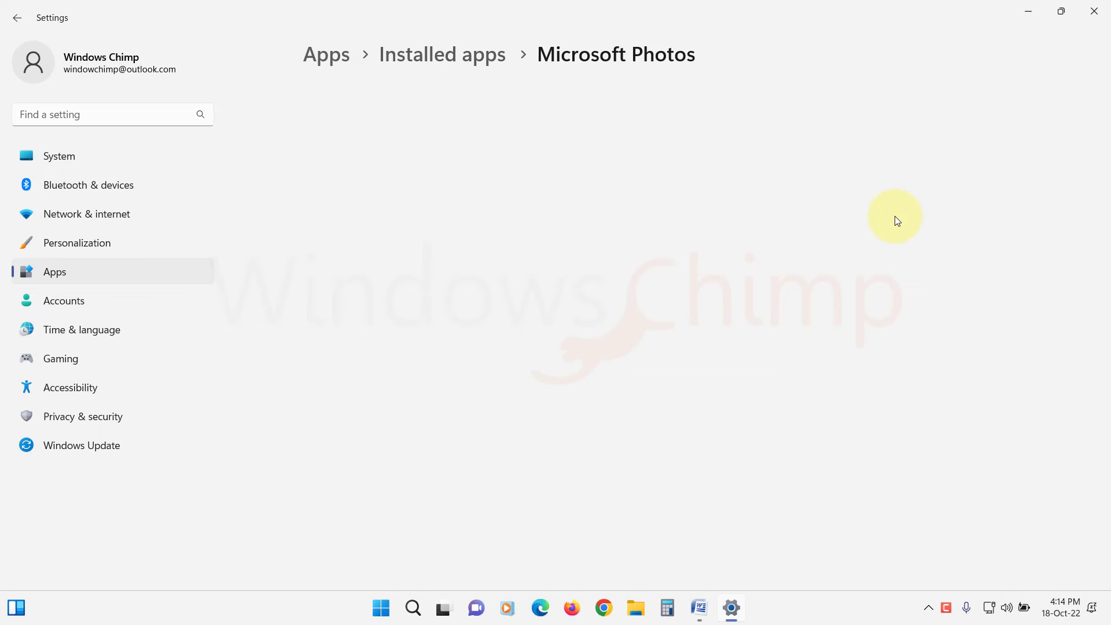
# - Reset Microsoft Photos, confirming the data deletion, then repair it
pyautogui.scroll(-10, 502, 379)
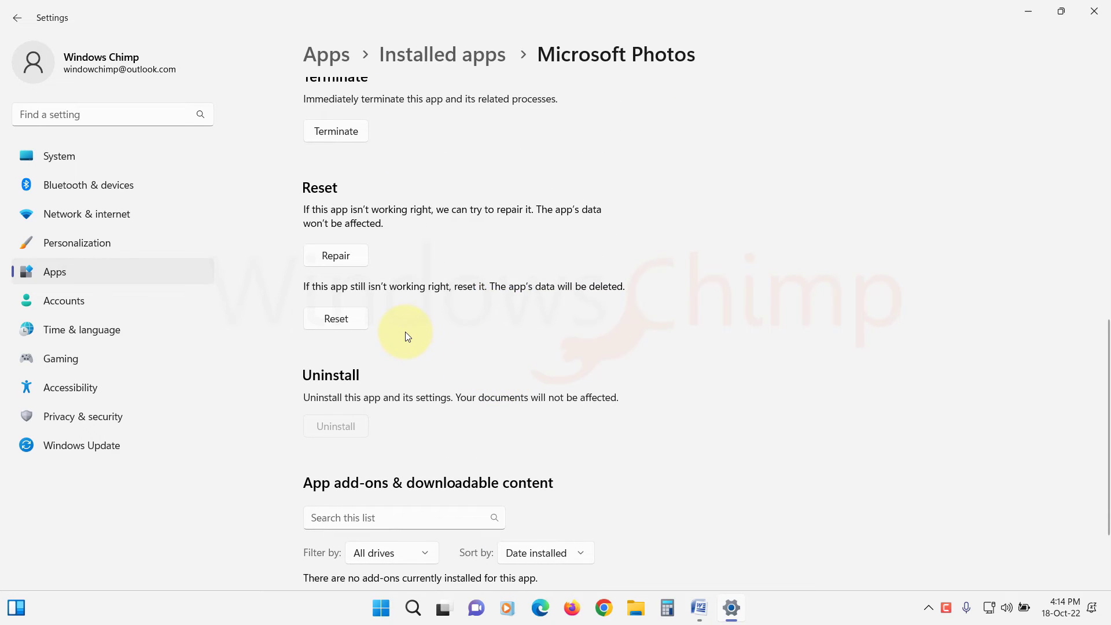
pyautogui.click(344, 320)
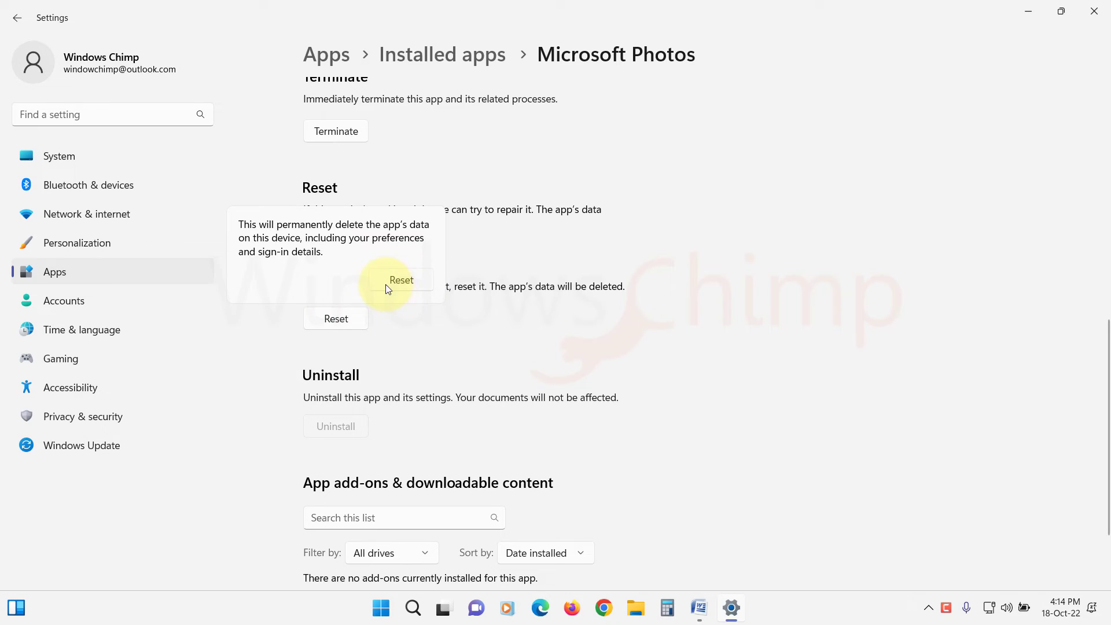
pyautogui.click(403, 284)
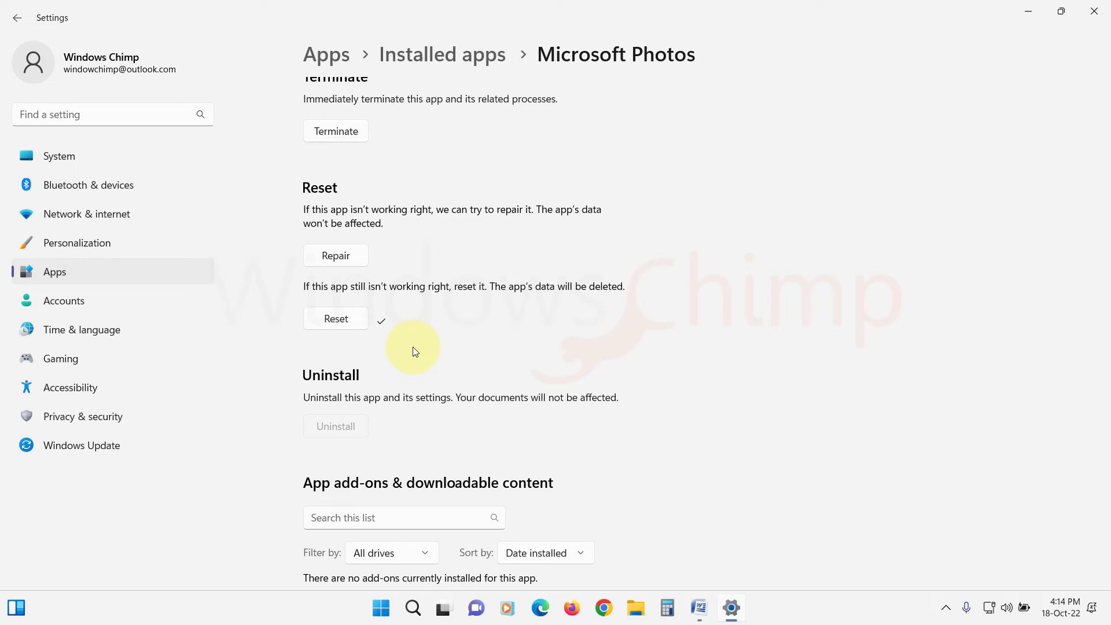
pyautogui.click(346, 256)
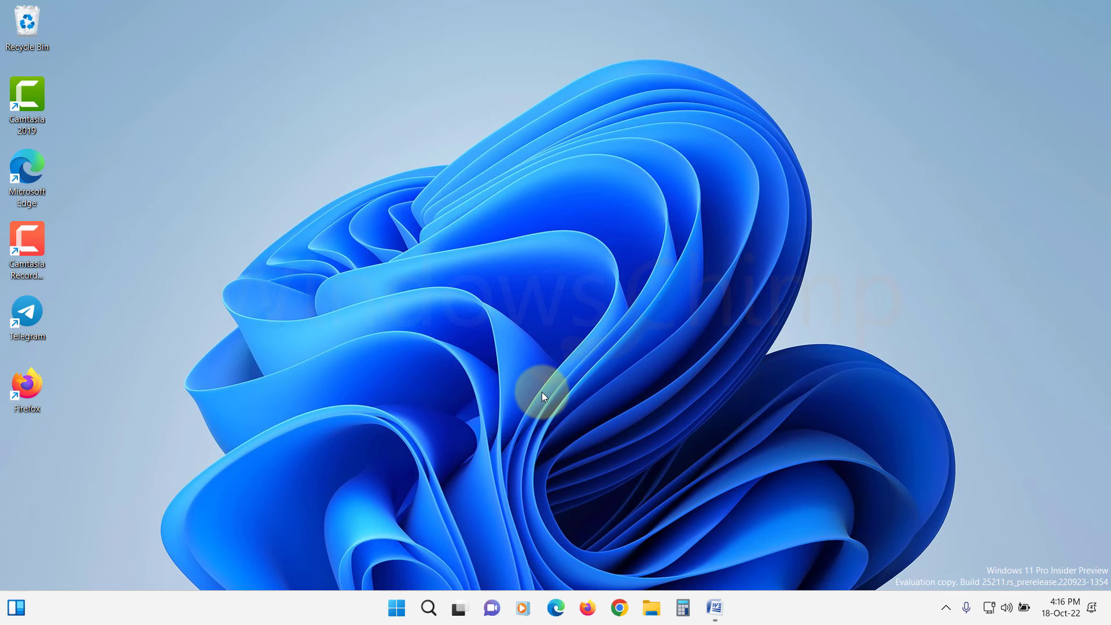
# - In an administrator PowerShell, paste get-appxpackage *Microsoft.Windows.Photos* | remove-appxpackage
pyautogui.click(405, 608)
pyautogui.write('powershell')
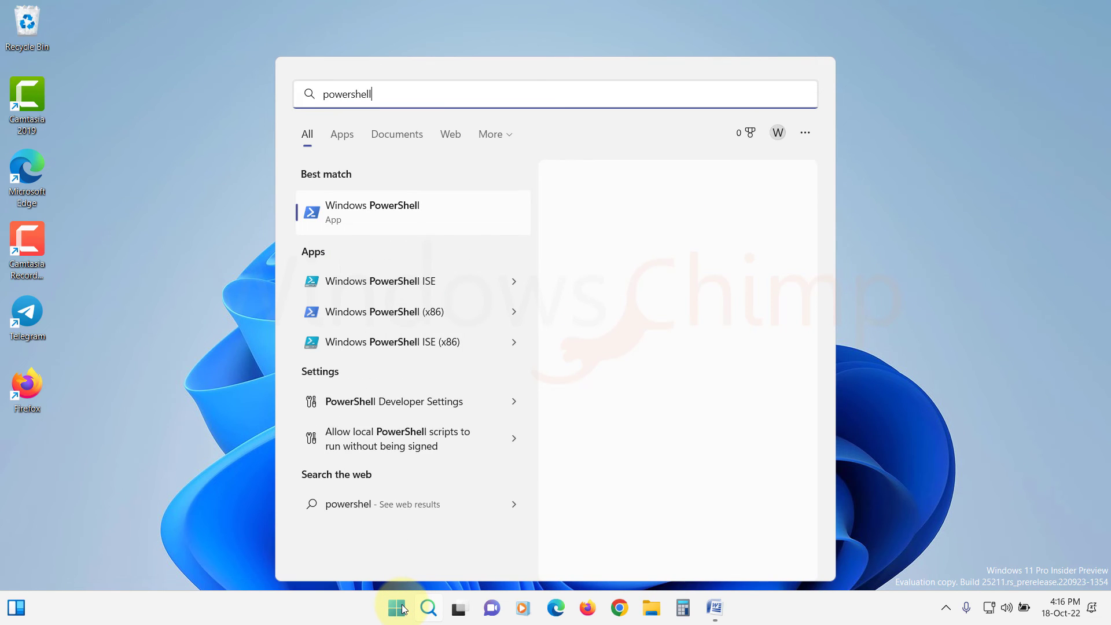
pyautogui.rightClick(395, 215)
pyautogui.click(420, 234)
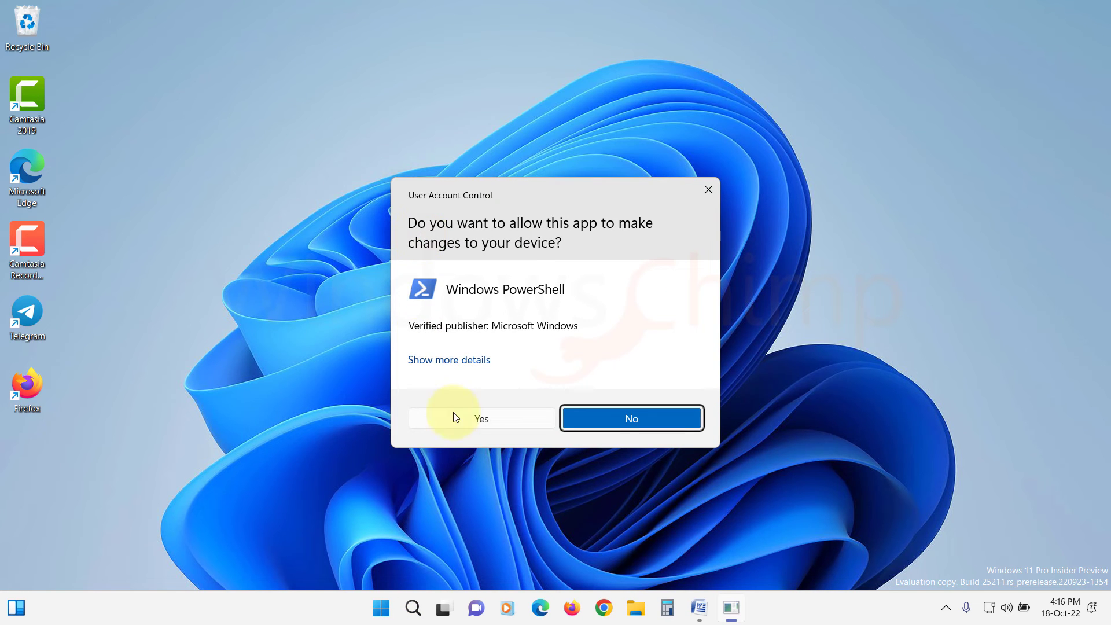
pyautogui.click(492, 416)
pyautogui.moveTo(352, 102); pyautogui.dragTo(513, 111)
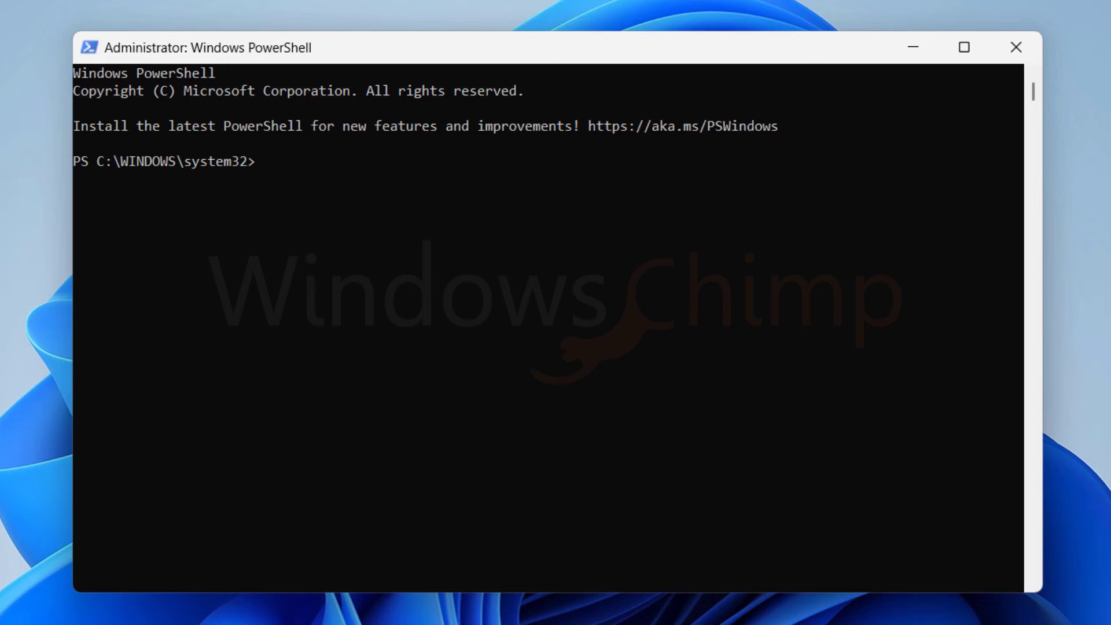
pyautogui.write('get-appxpackage *Microsoft.Windows.Photos* | remove-appxpackage')
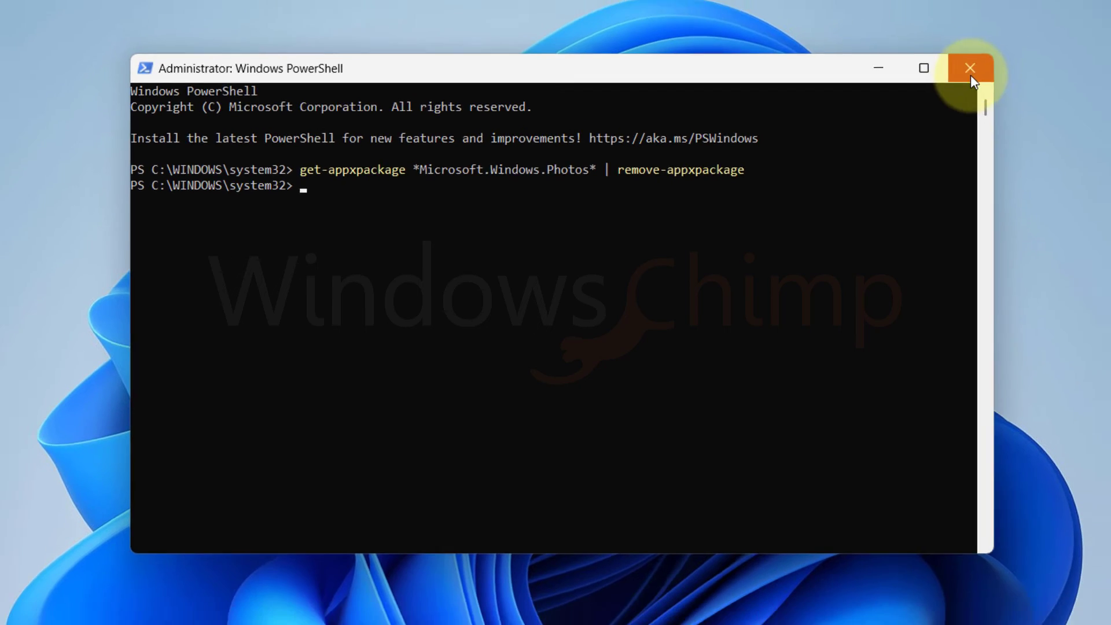
# - Close PowerShell and launch Microsoft Store from a Start search for 'store'
pyautogui.click(1016, 47)
pyautogui.click(397, 608)
pyautogui.write('store')
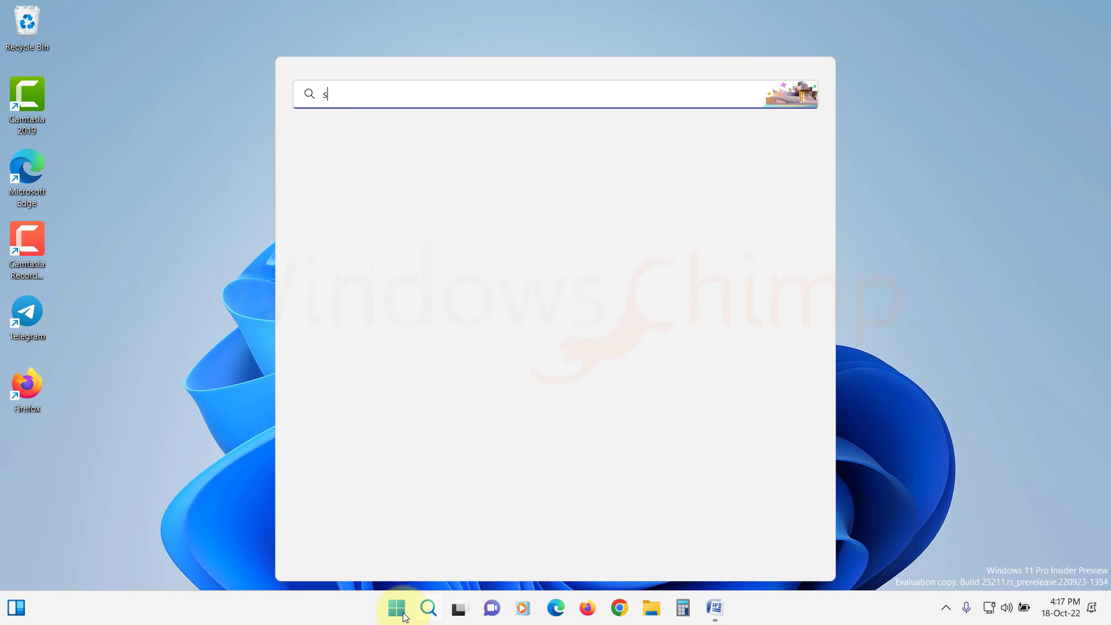
pyautogui.click(403, 222)
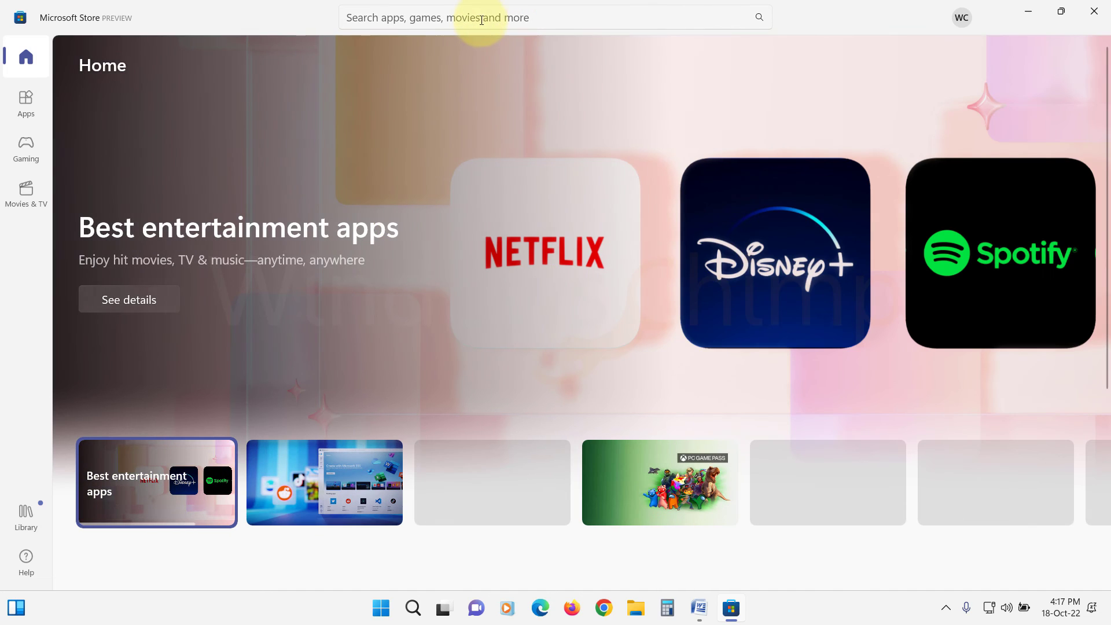
# - Search the Store for 'microsoft photos' and install Microsoft Photos from its product page
pyautogui.click(482, 20)
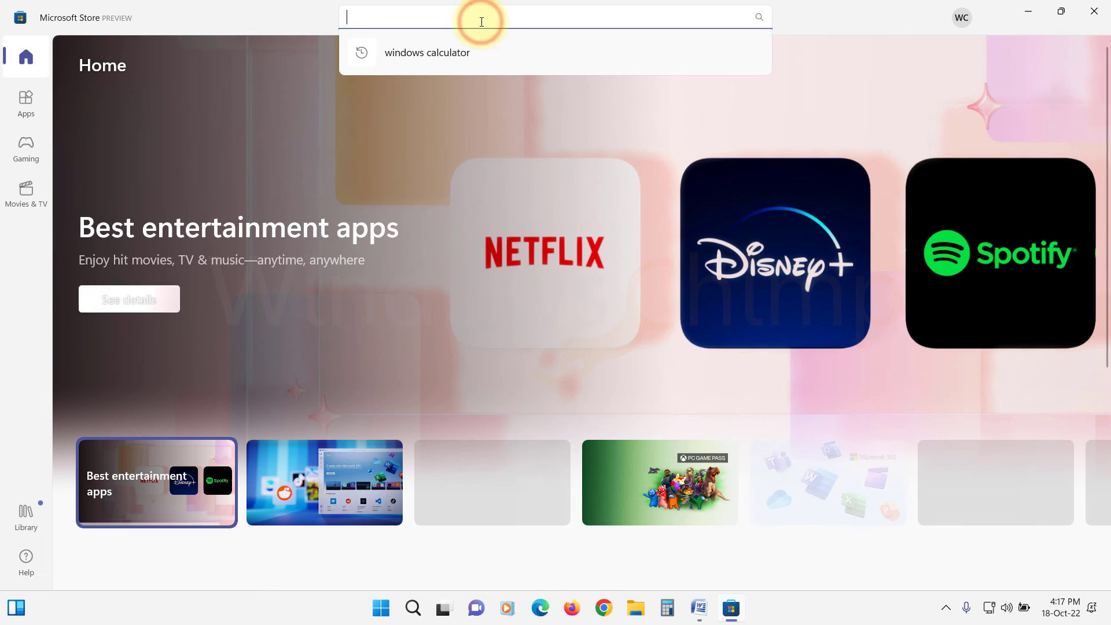
pyautogui.write('microsoft photos')
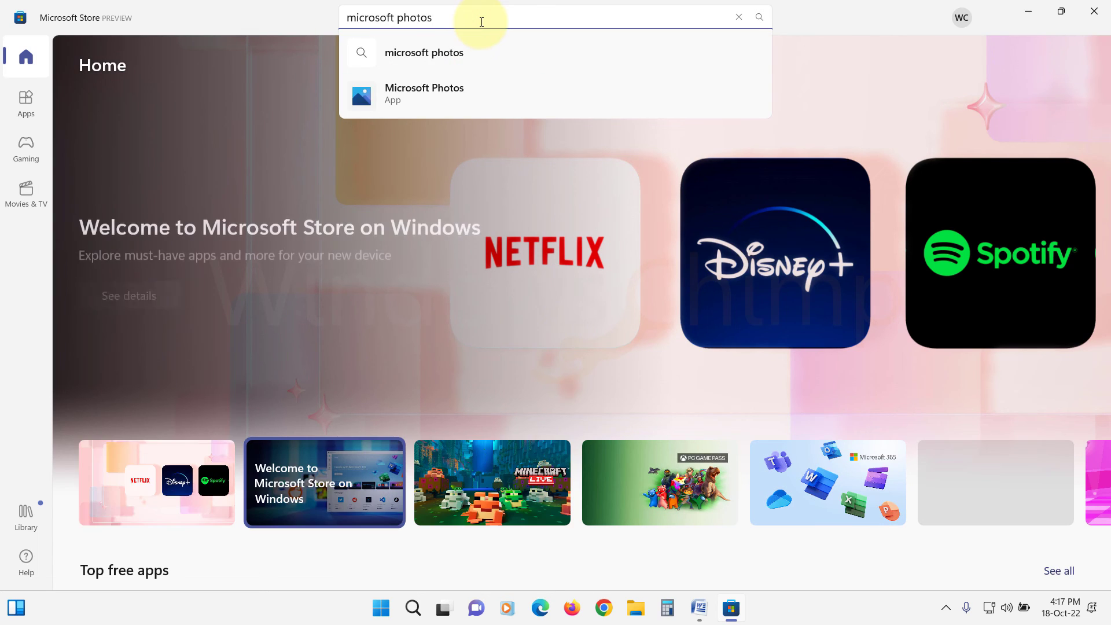
pyautogui.click(438, 90)
pyautogui.click(196, 289)
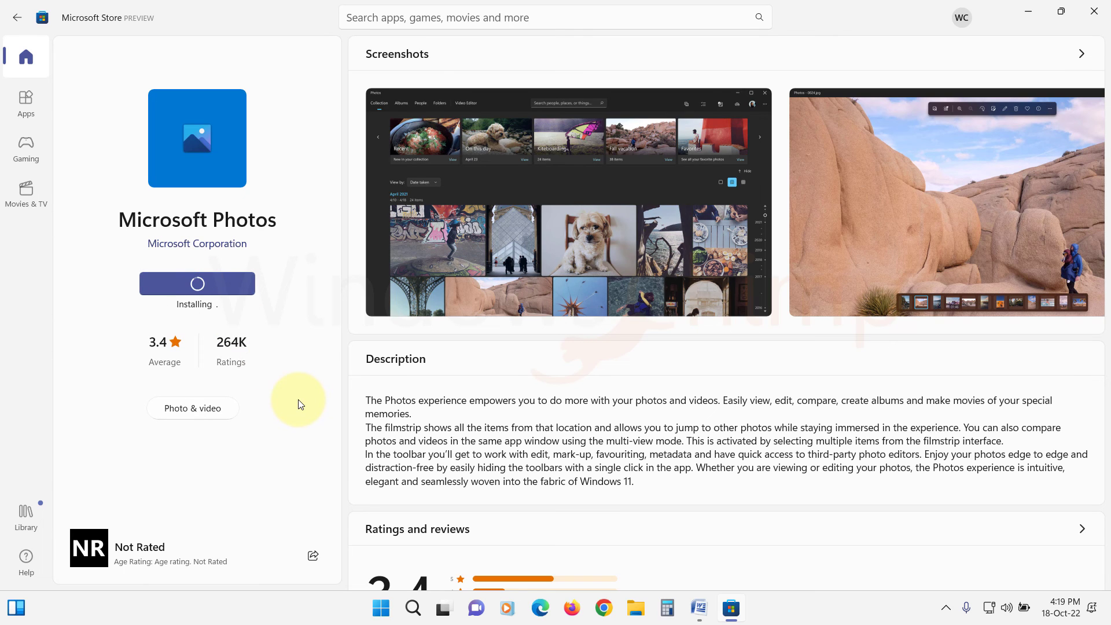
# - Search 'pho' from Start and launch the reinstalled Photos app to its welcome screen
pyautogui.click(384, 608)
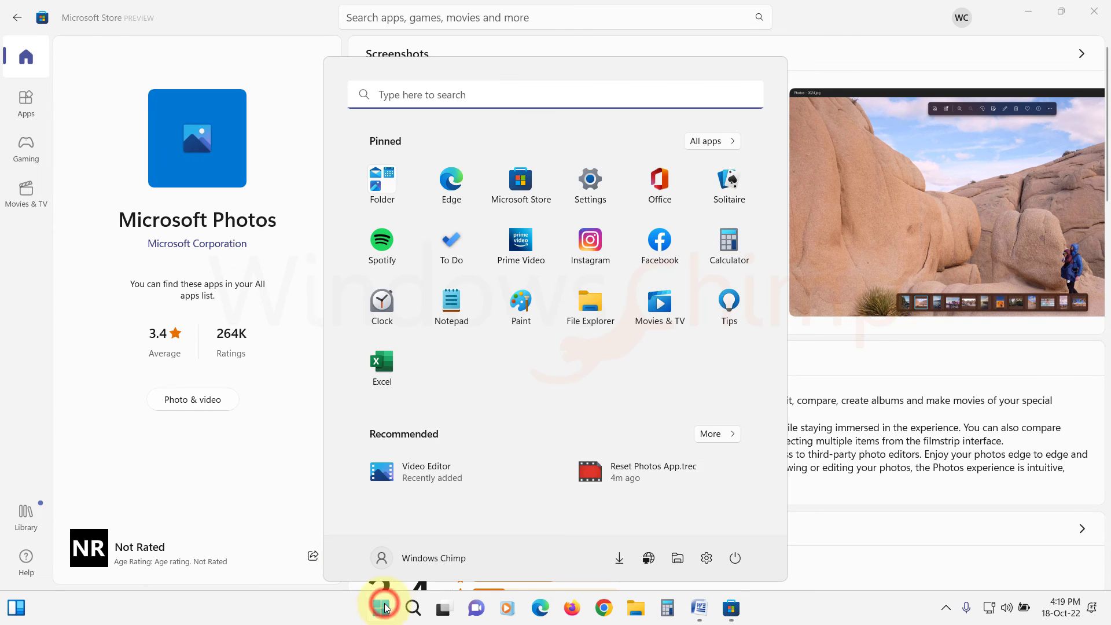
pyautogui.write('pho')
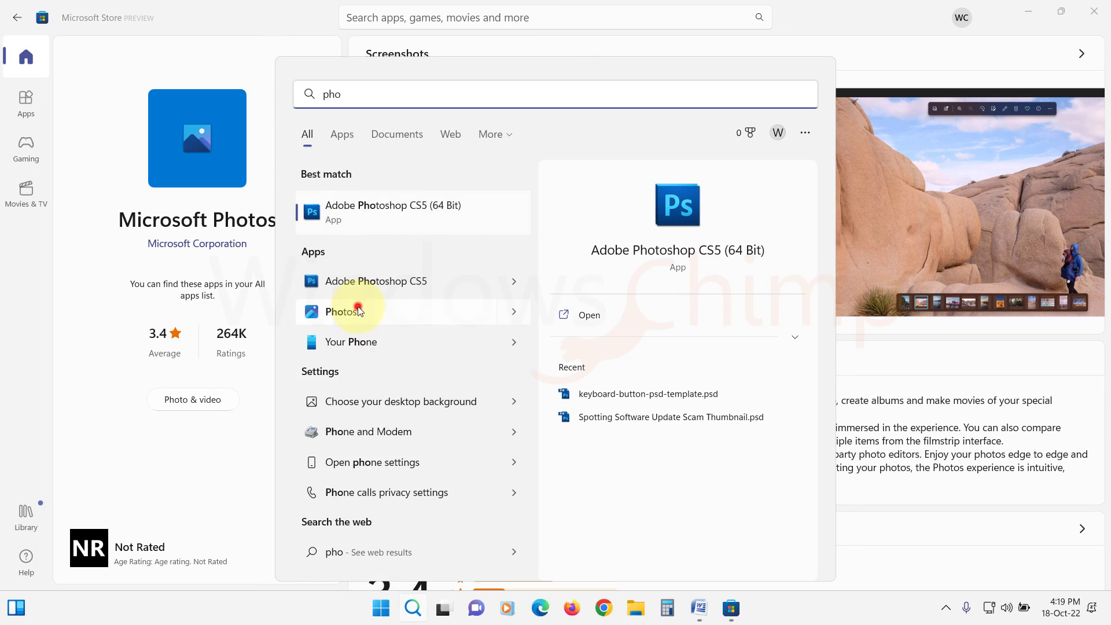
pyautogui.click(358, 310)
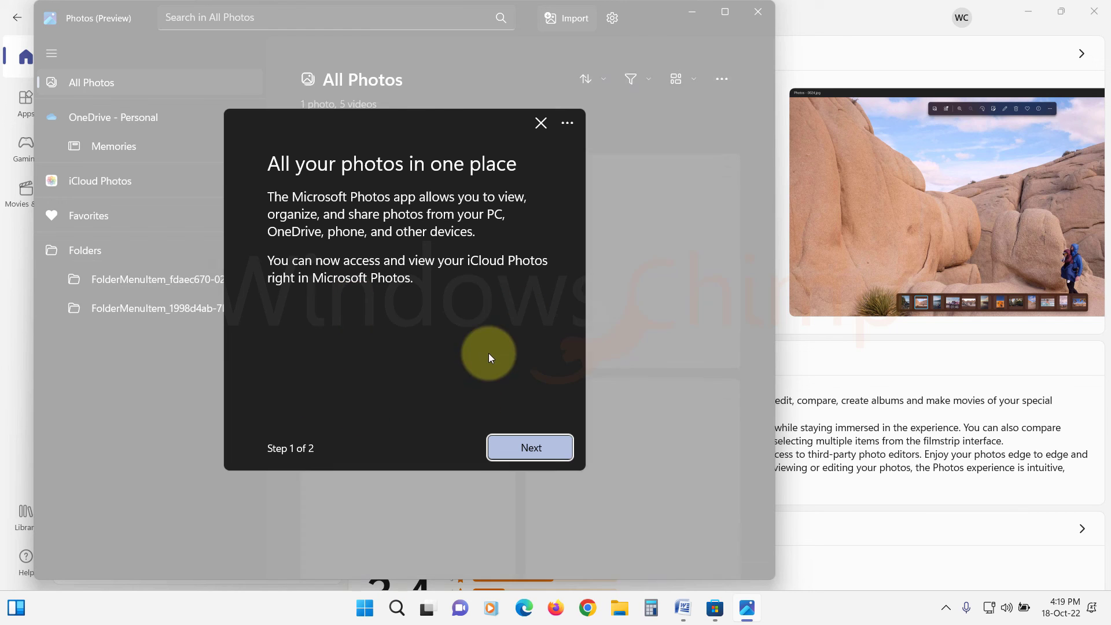